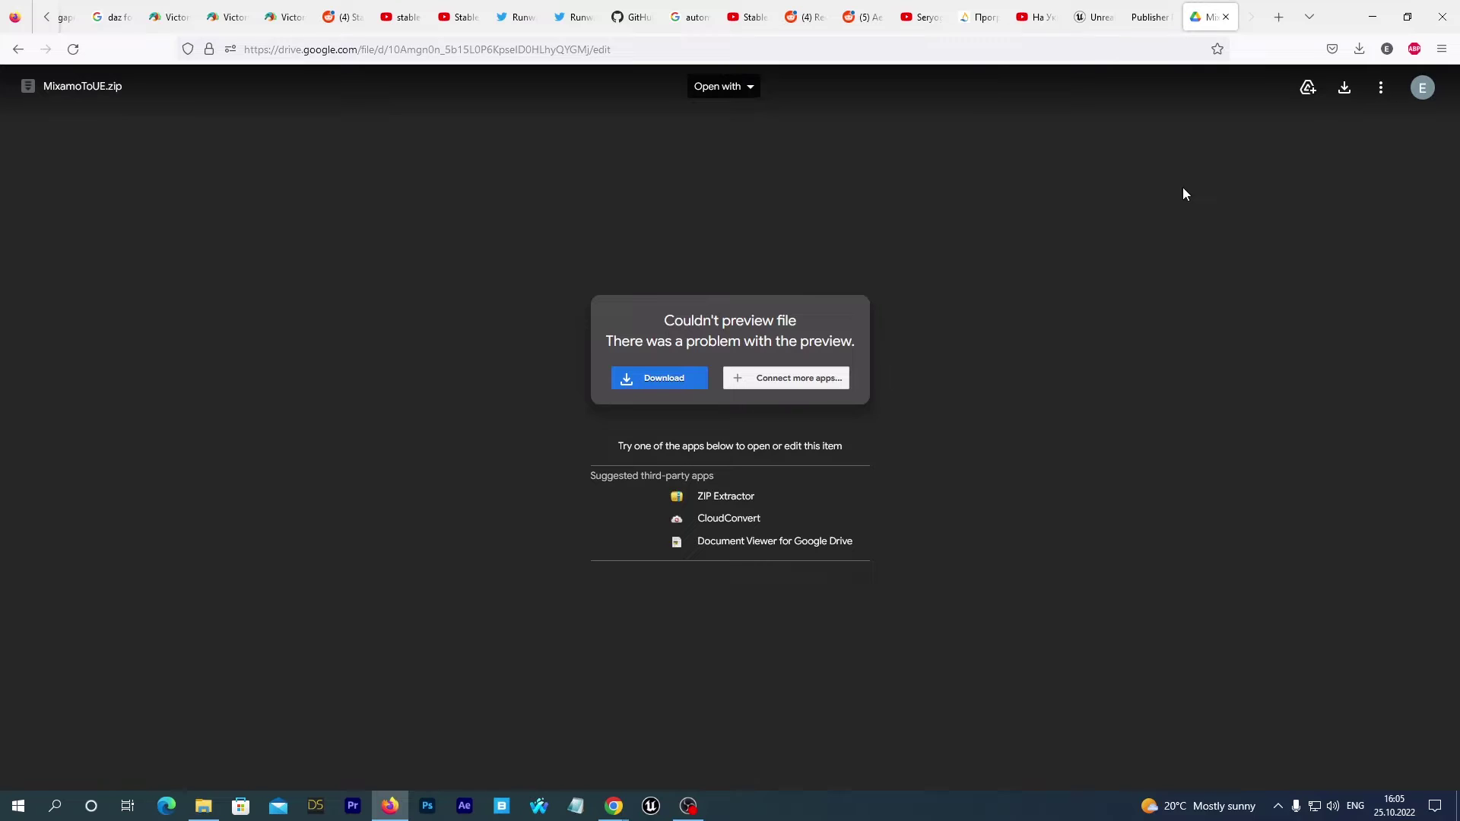
Download MixamoToUE.zip (324 MB) from Google Drive into Downloads, past the virus-scan warning.
{"action": "left_click", "coordinate": [1345, 89]}
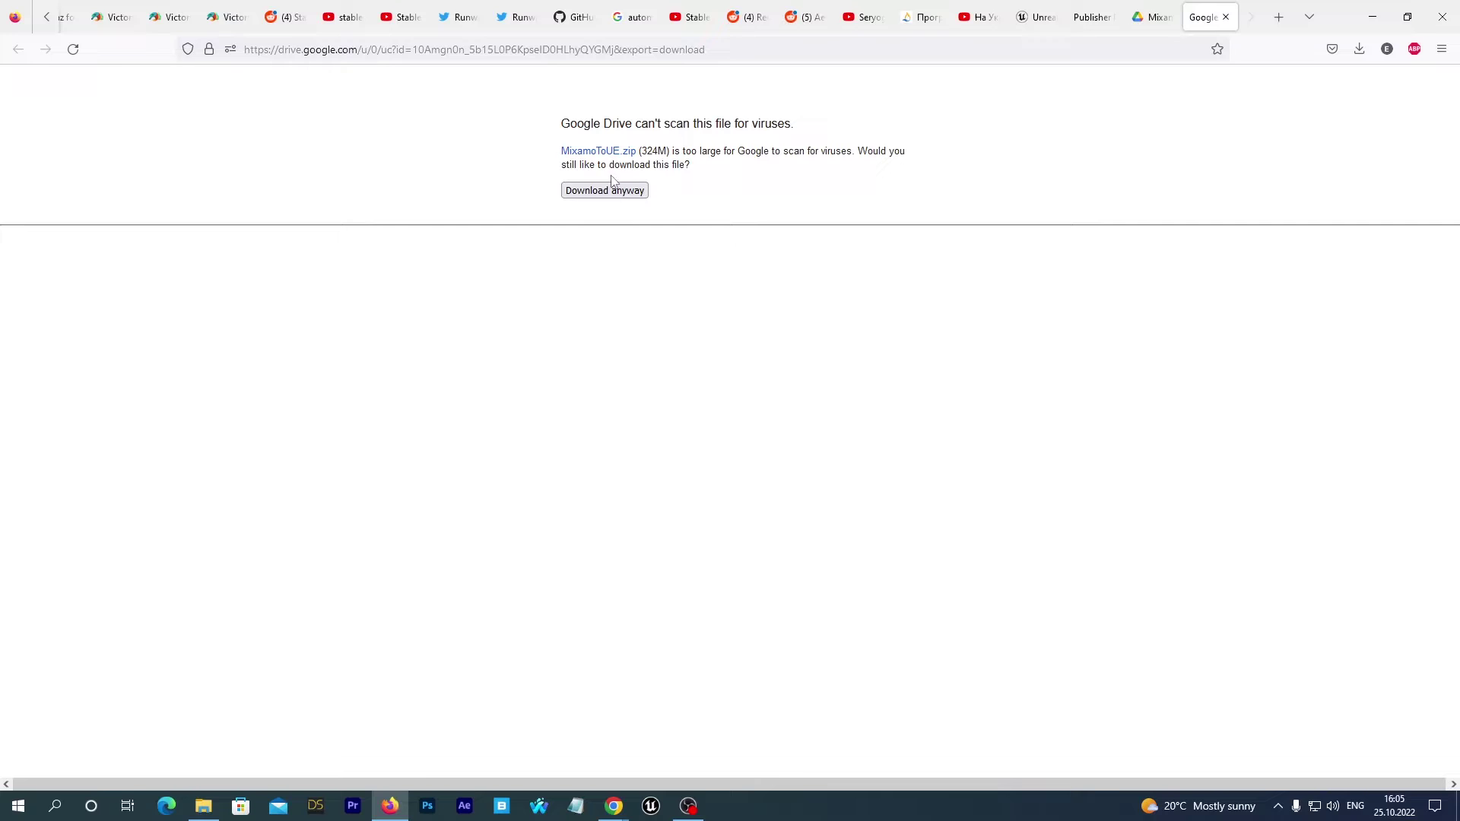
{"action": "left_click", "coordinate": [611, 191]}
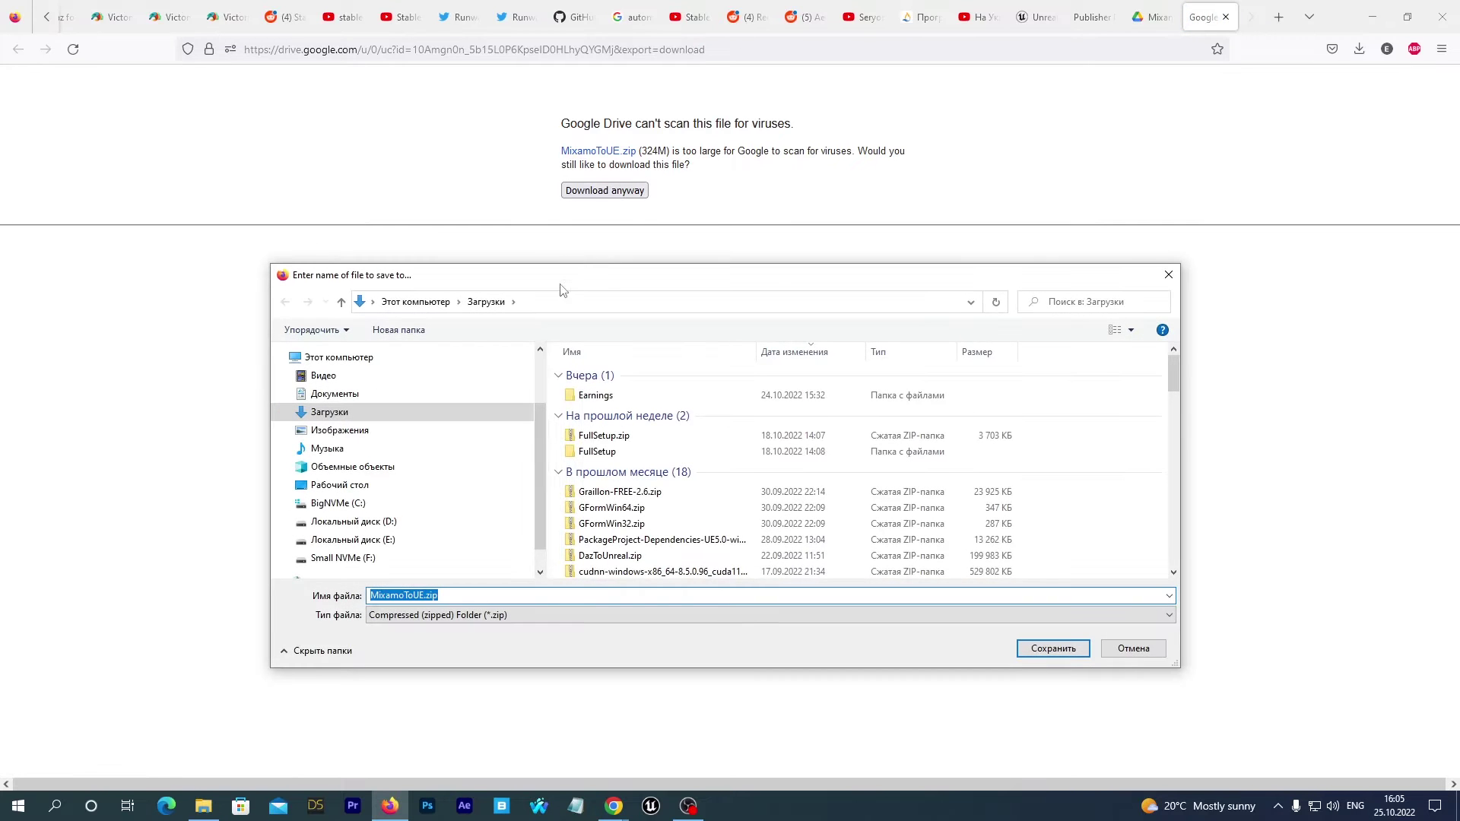
{"action": "left_click", "coordinate": [1053, 649]}
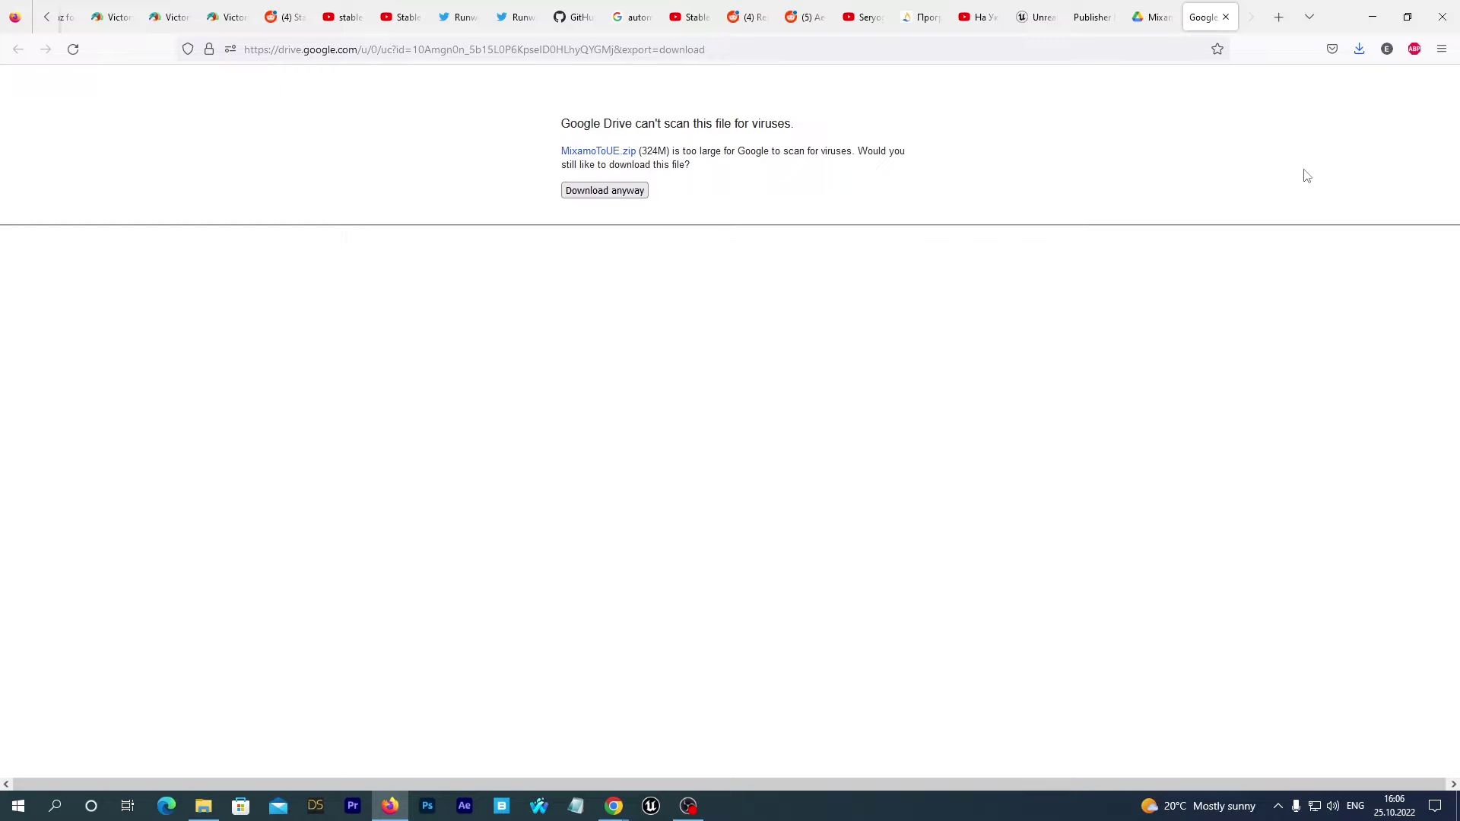
{"action": "left_click", "coordinate": [1359, 50]}
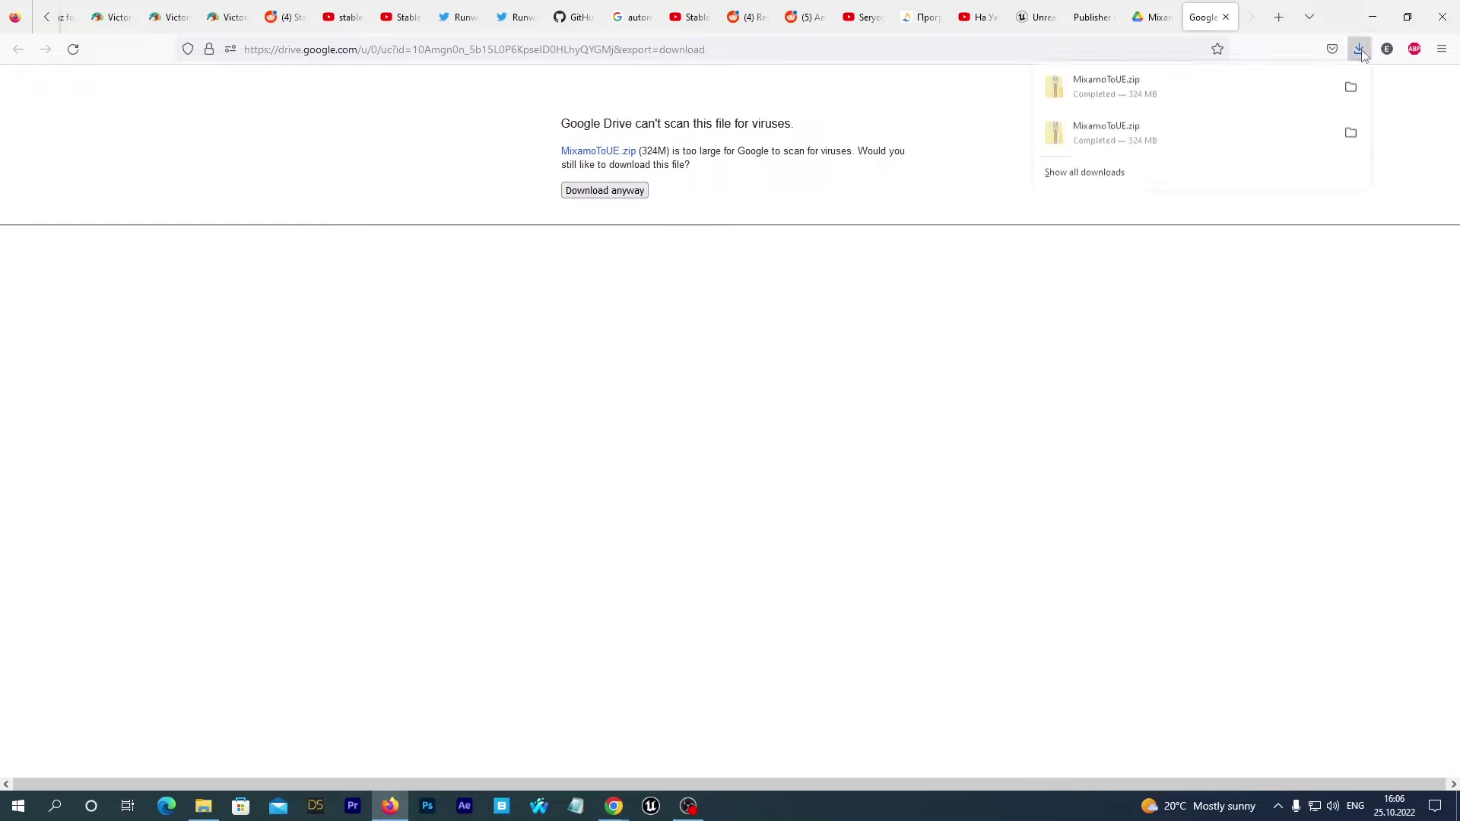
Extract MixamoToUE.zip with 7-Zip into a MixamoToUE folder and open that folder.
{"action": "left_click", "coordinate": [1350, 88]}
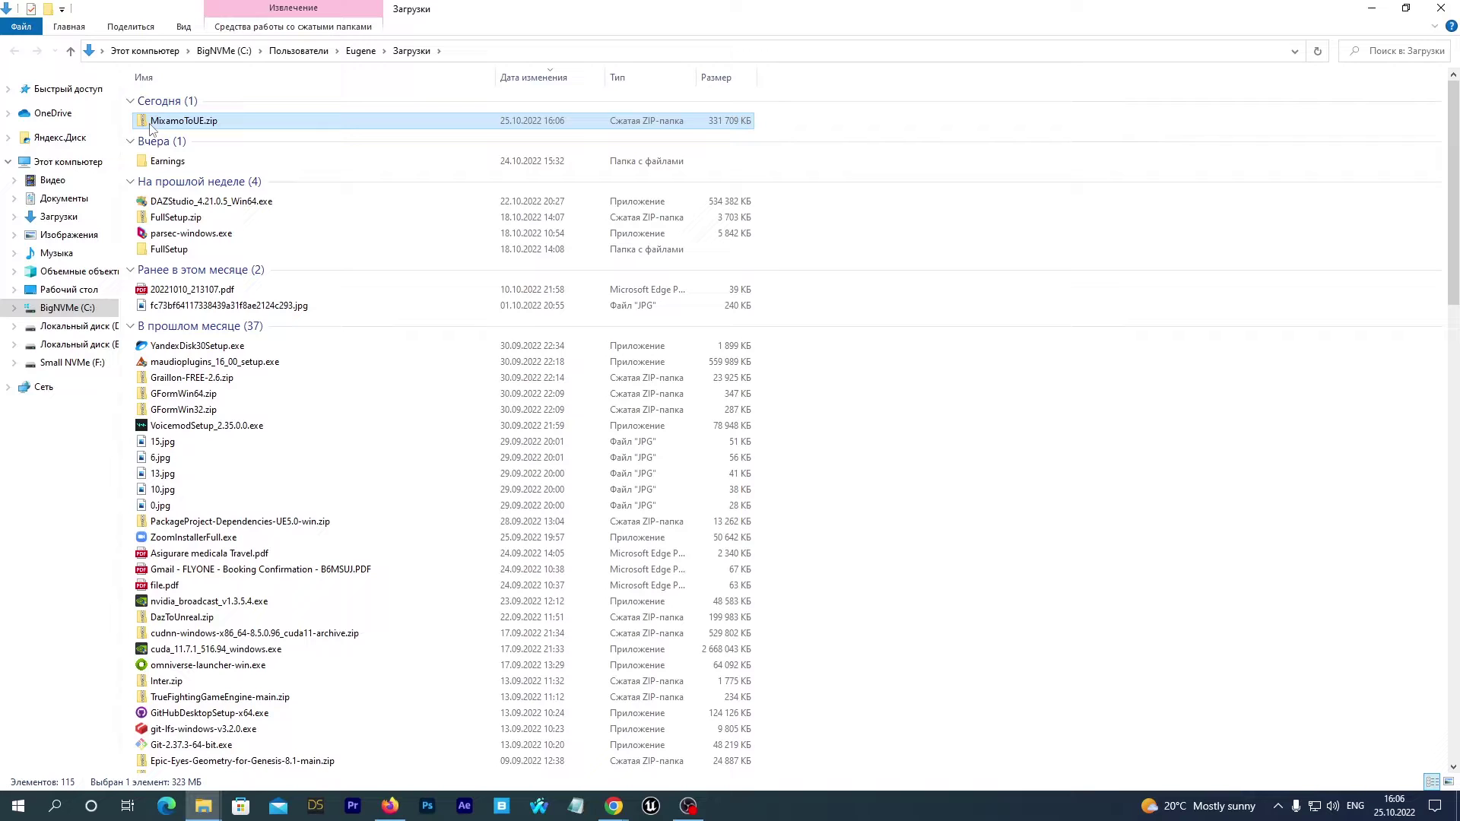
{"action": "right_click", "coordinate": [151, 128]}
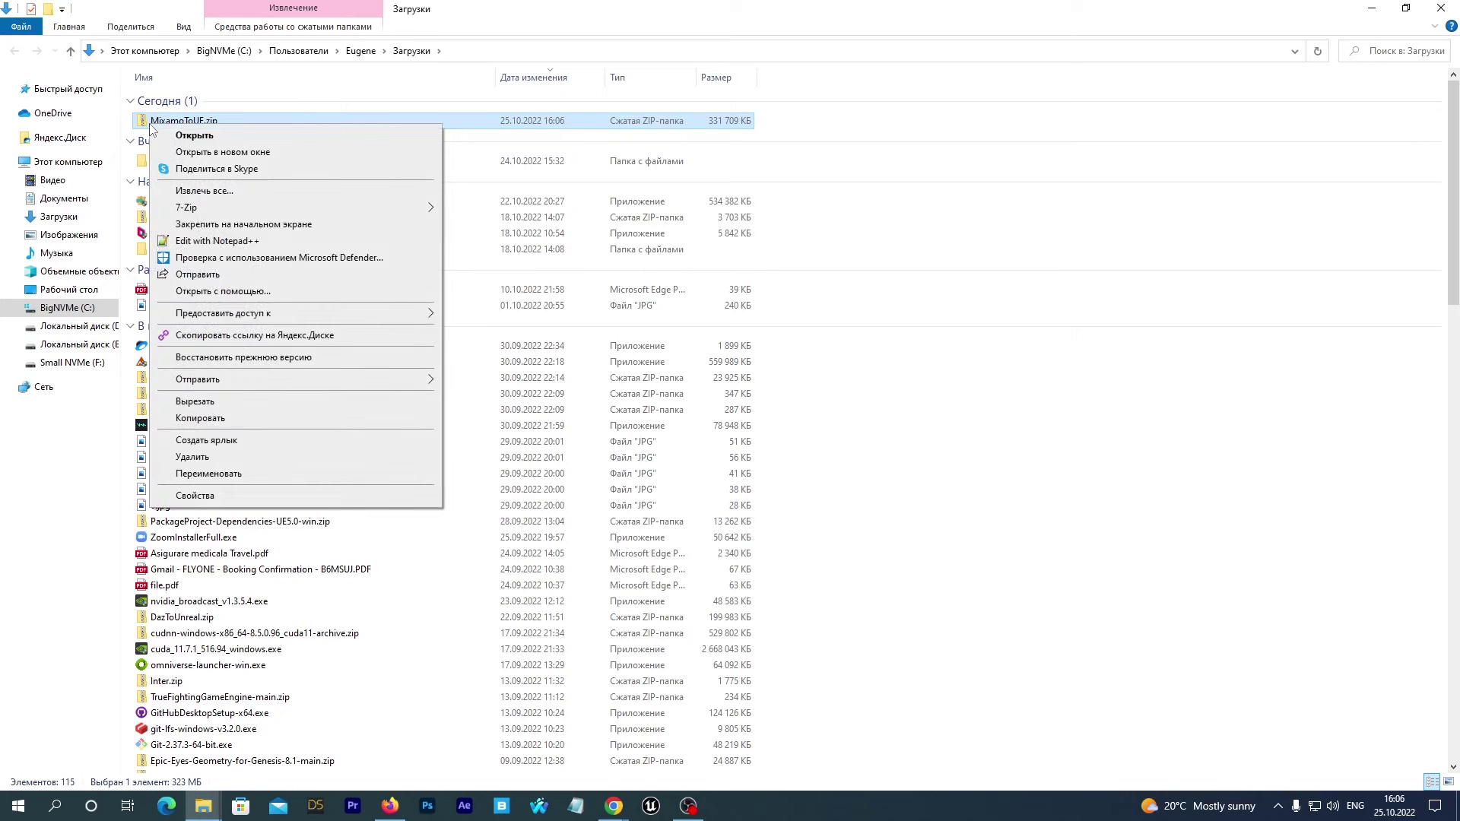
{"action": "mouse_move", "coordinate": [227, 209]}
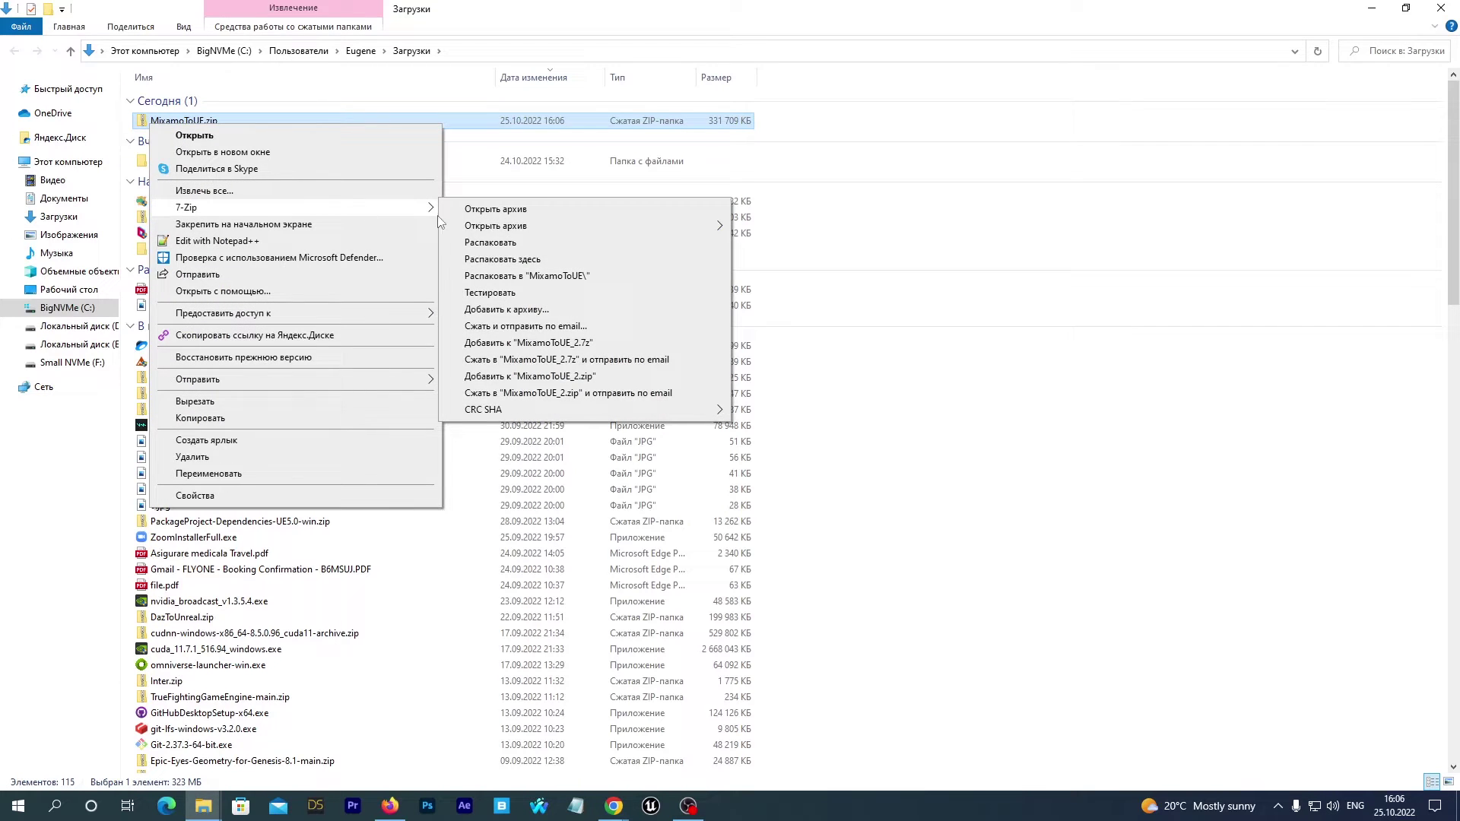
{"action": "left_click", "coordinate": [525, 276]}
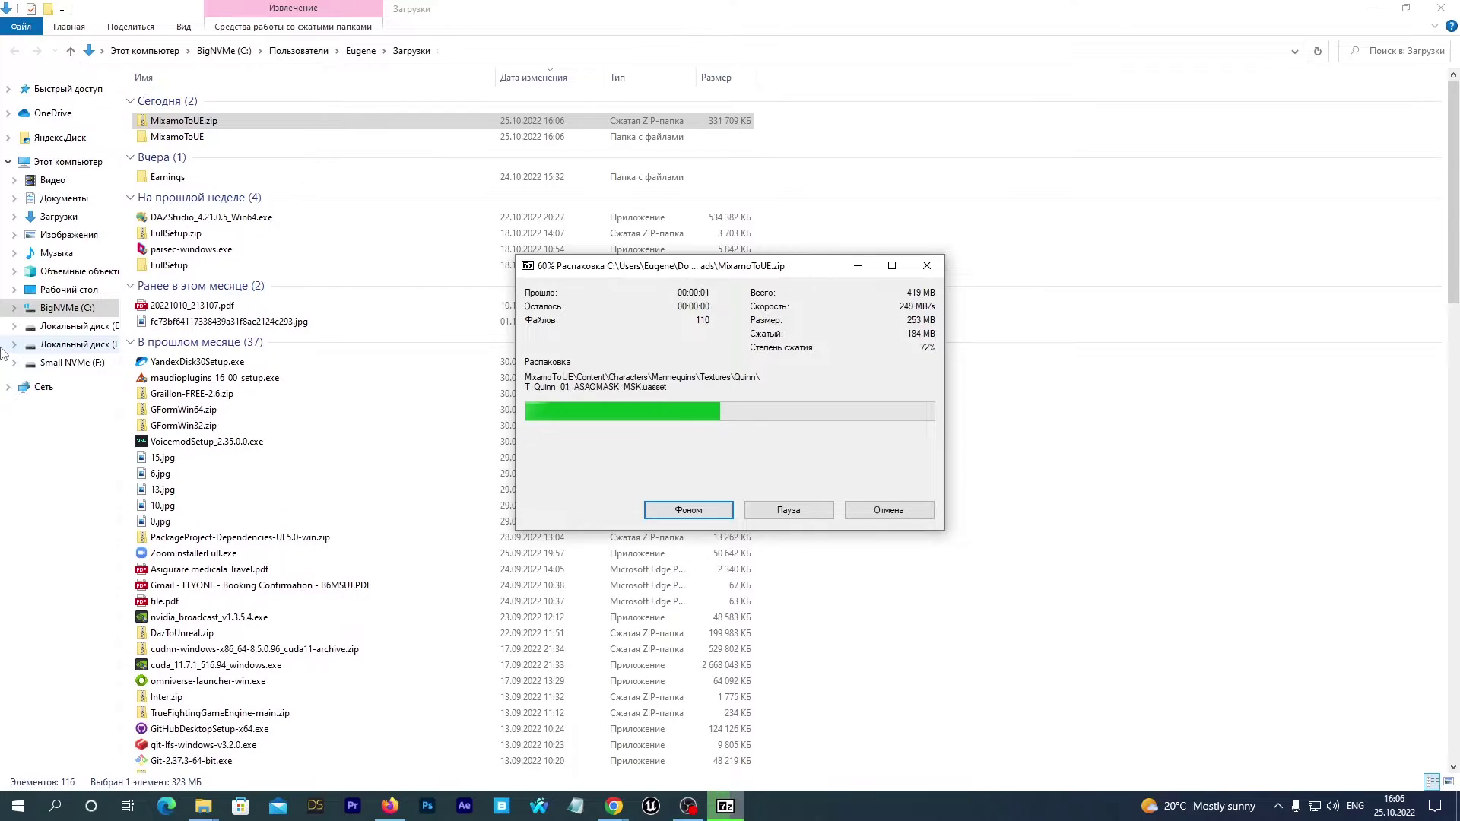
{"action": "left_click", "coordinate": [174, 139]}
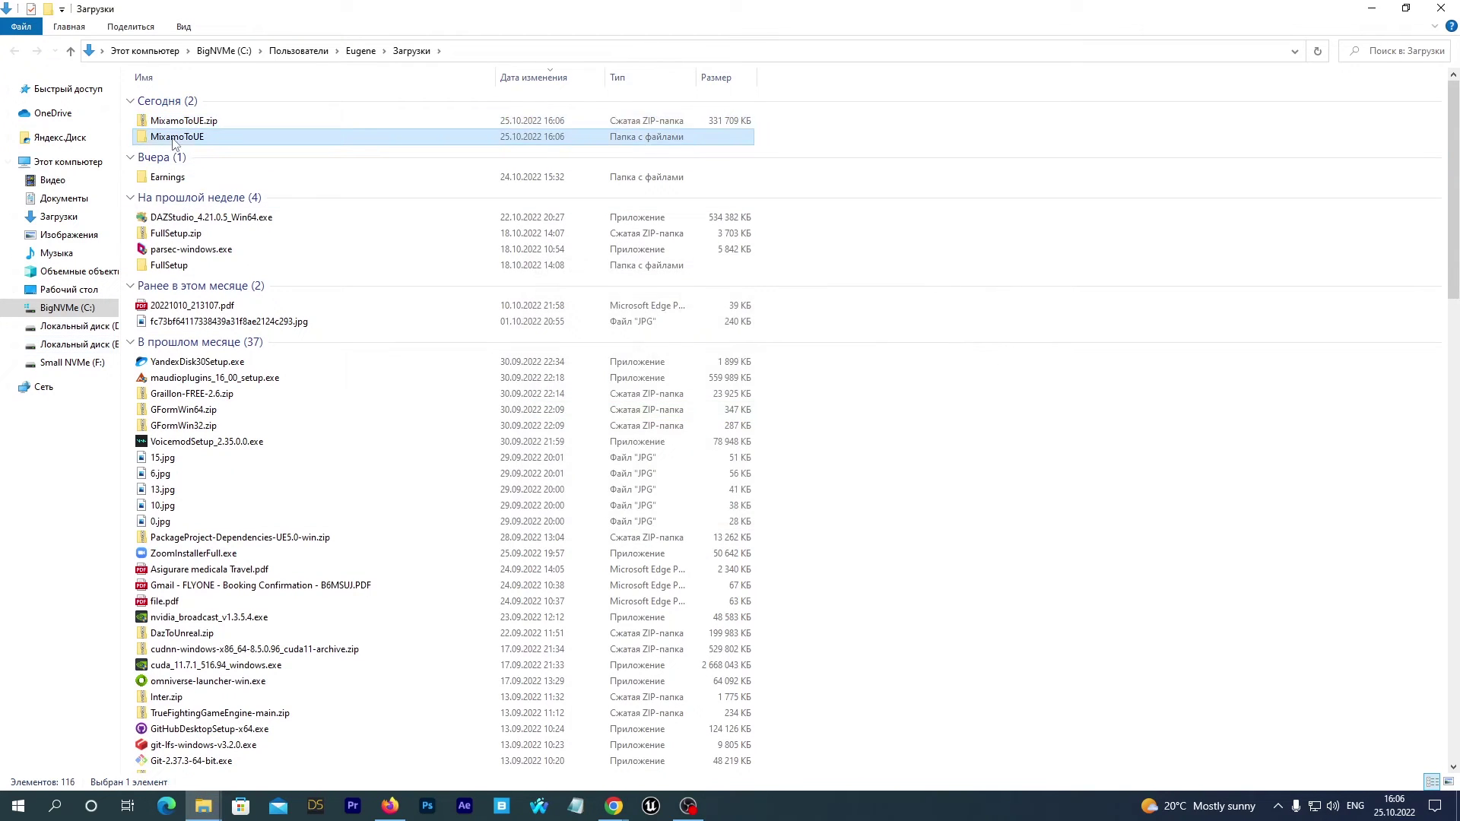
{"action": "double_click", "coordinate": [174, 140]}
Launch MixamoToUE.uproject and select the Mixamo_IK asset in the Content Drawer's Mixamo folder.
{"action": "left_click", "coordinate": [169, 180]}
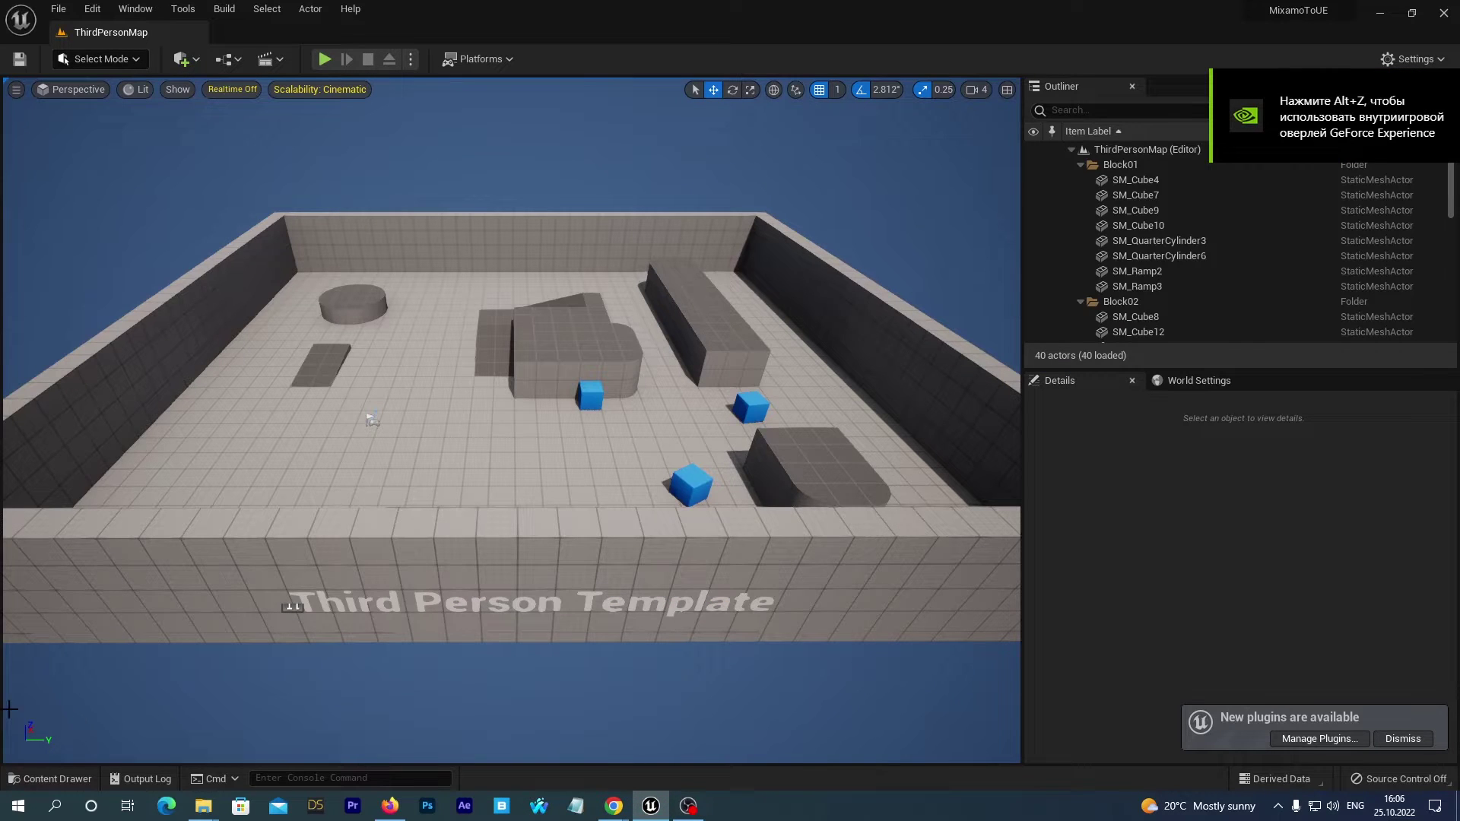
{"action": "left_click", "coordinate": [36, 778]}
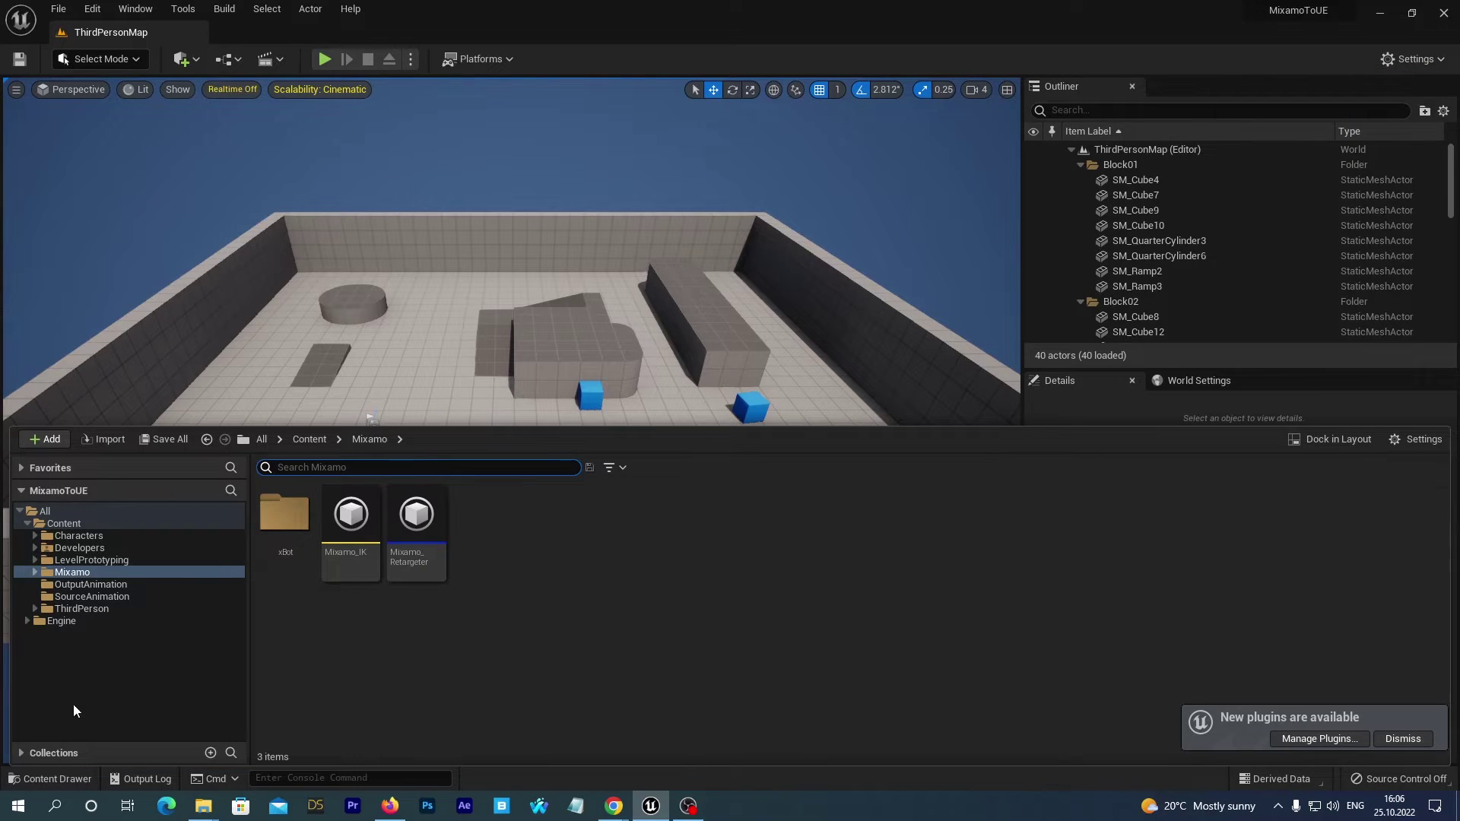
{"action": "left_click", "coordinate": [74, 573]}
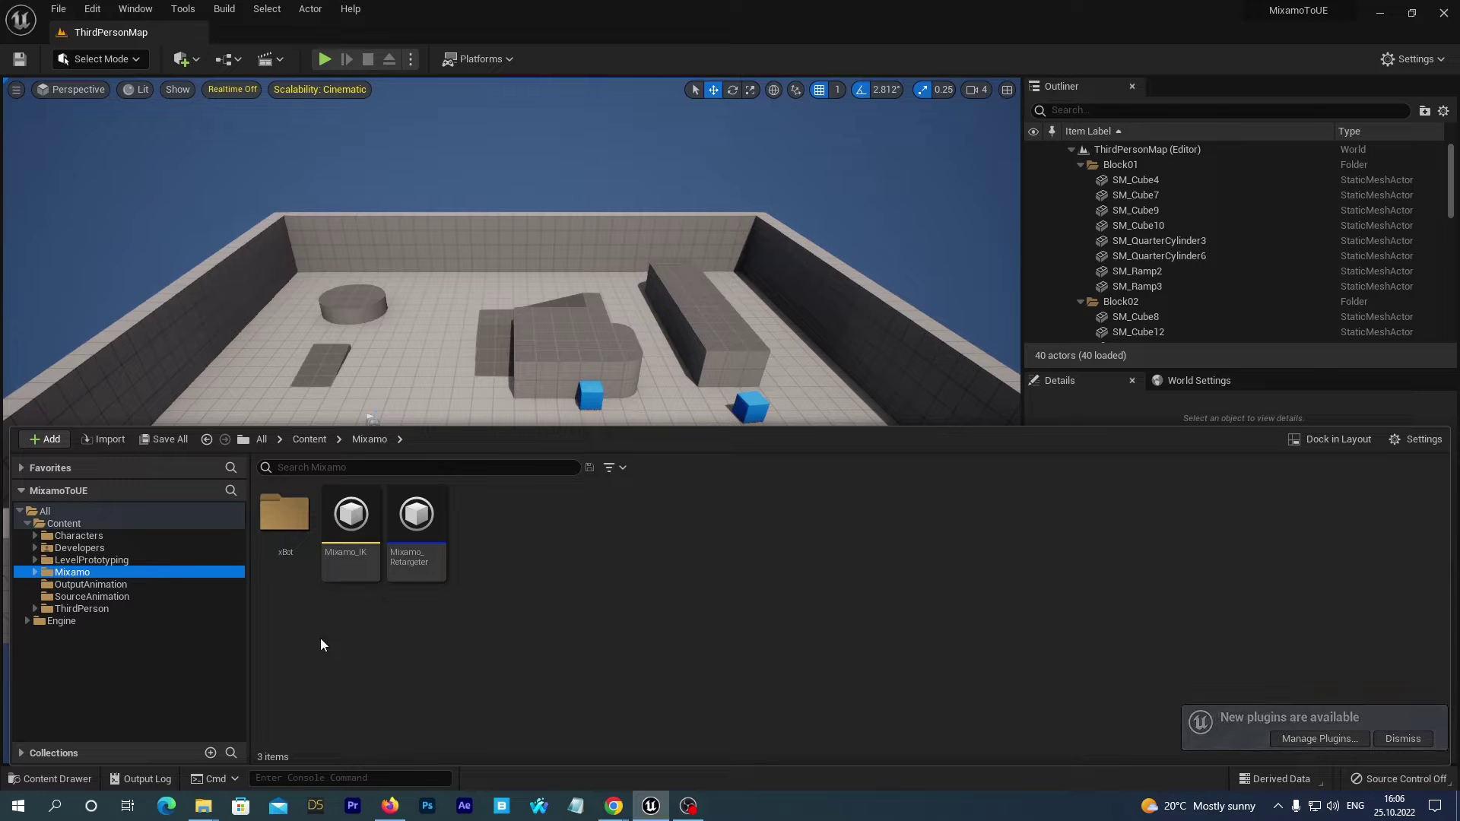
{"action": "left_click", "coordinate": [360, 532]}
{"action": "double_click", "coordinate": [360, 532]}
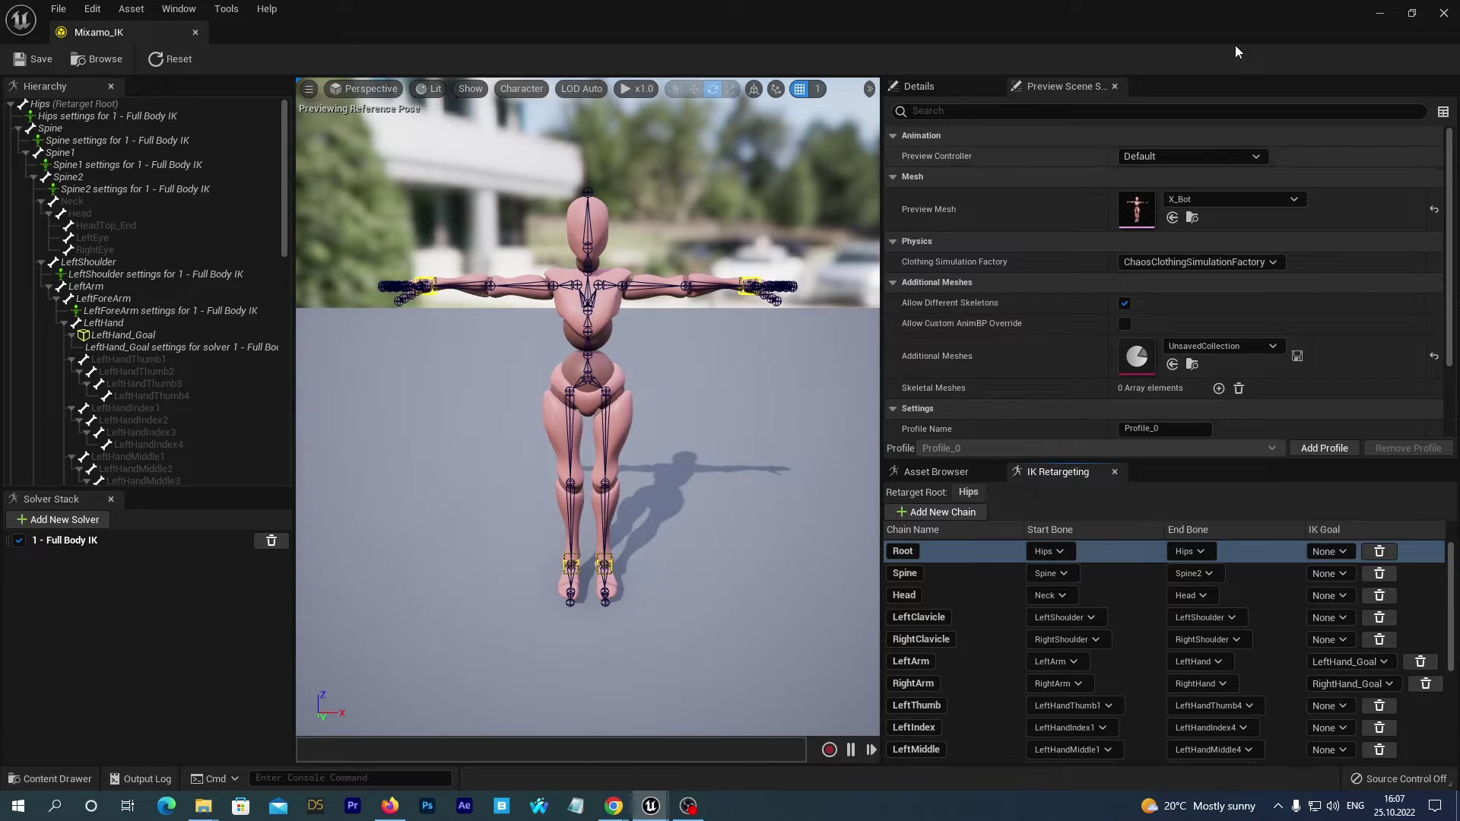
{"action": "left_click", "coordinate": [1444, 13]}
{"action": "left_click", "coordinate": [49, 779]}
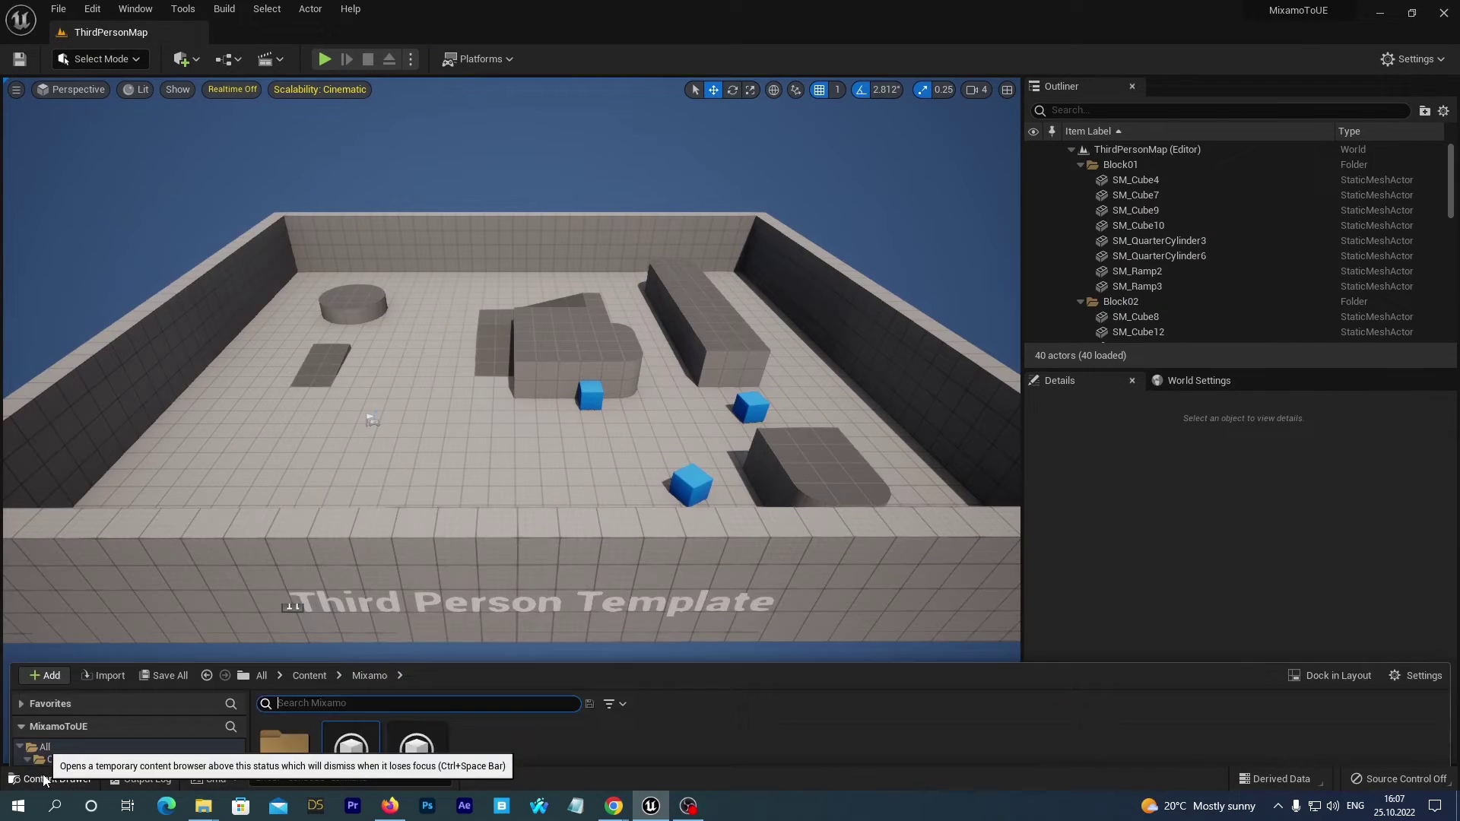
{"action": "left_click", "coordinate": [412, 524]}
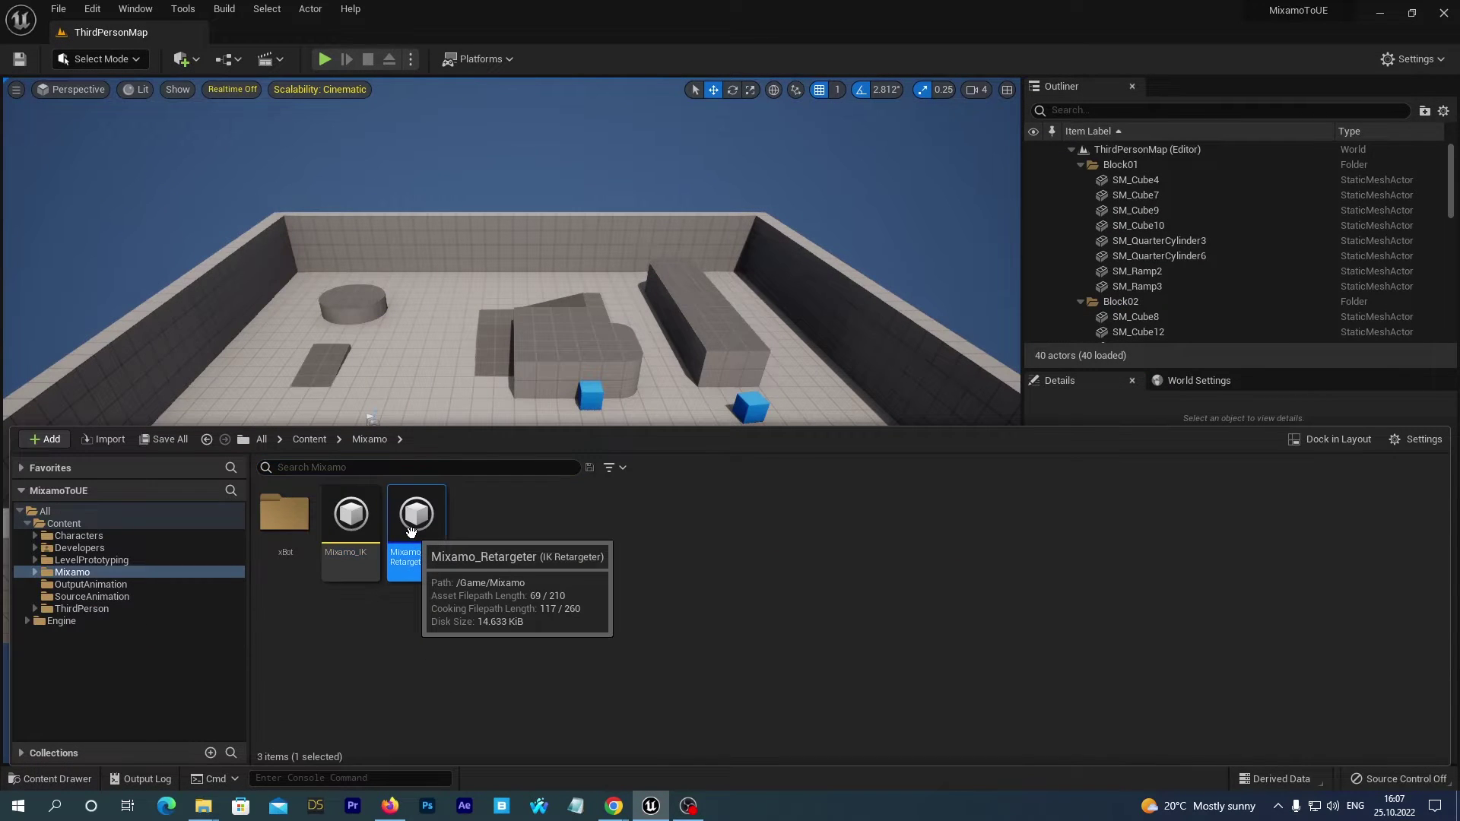
{"action": "double_click", "coordinate": [412, 534]}
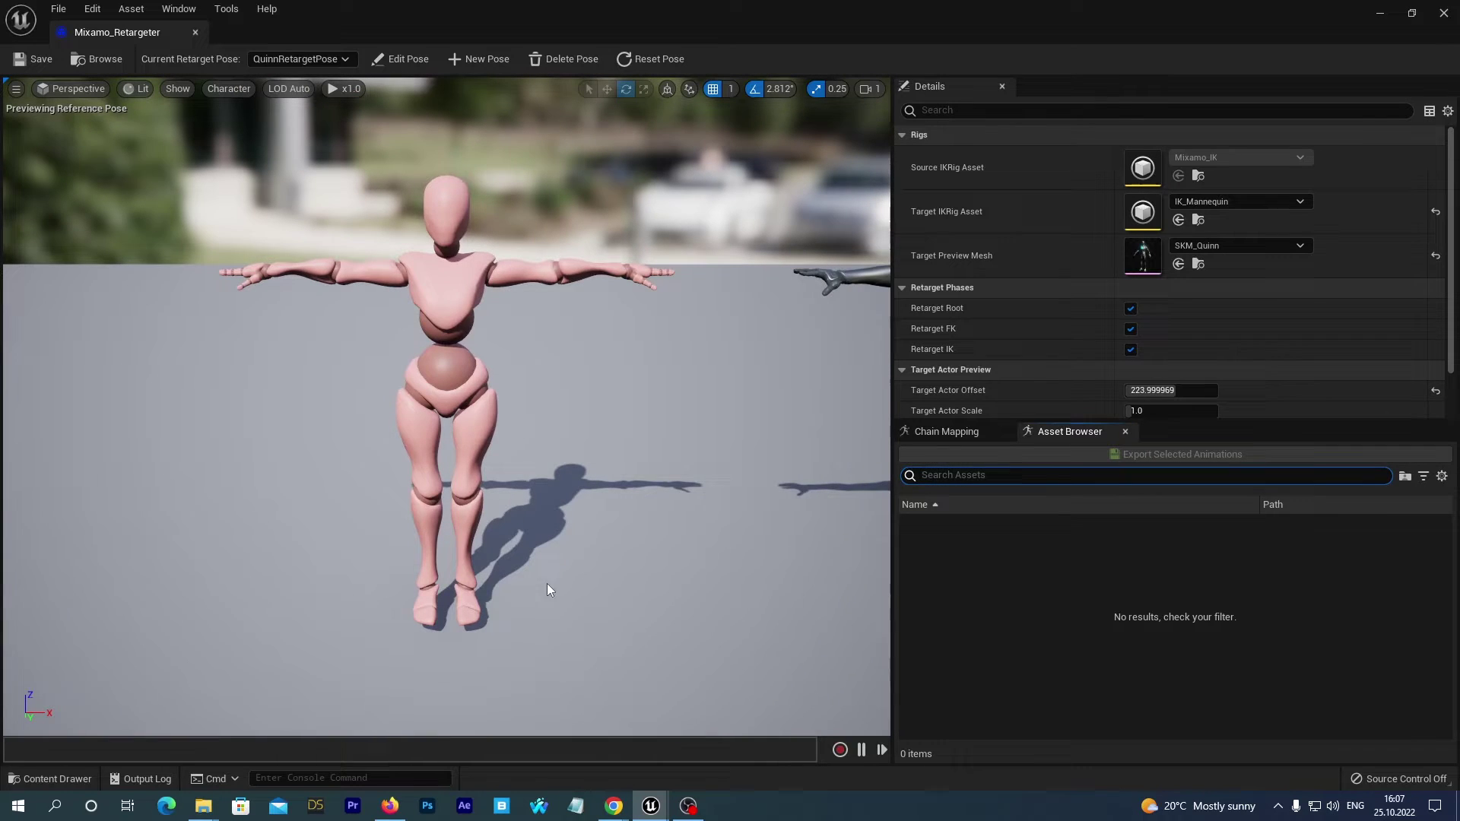
{"action": "right_click_drag", "start_coordinate": [549, 590], "coordinate": [631, 590]}
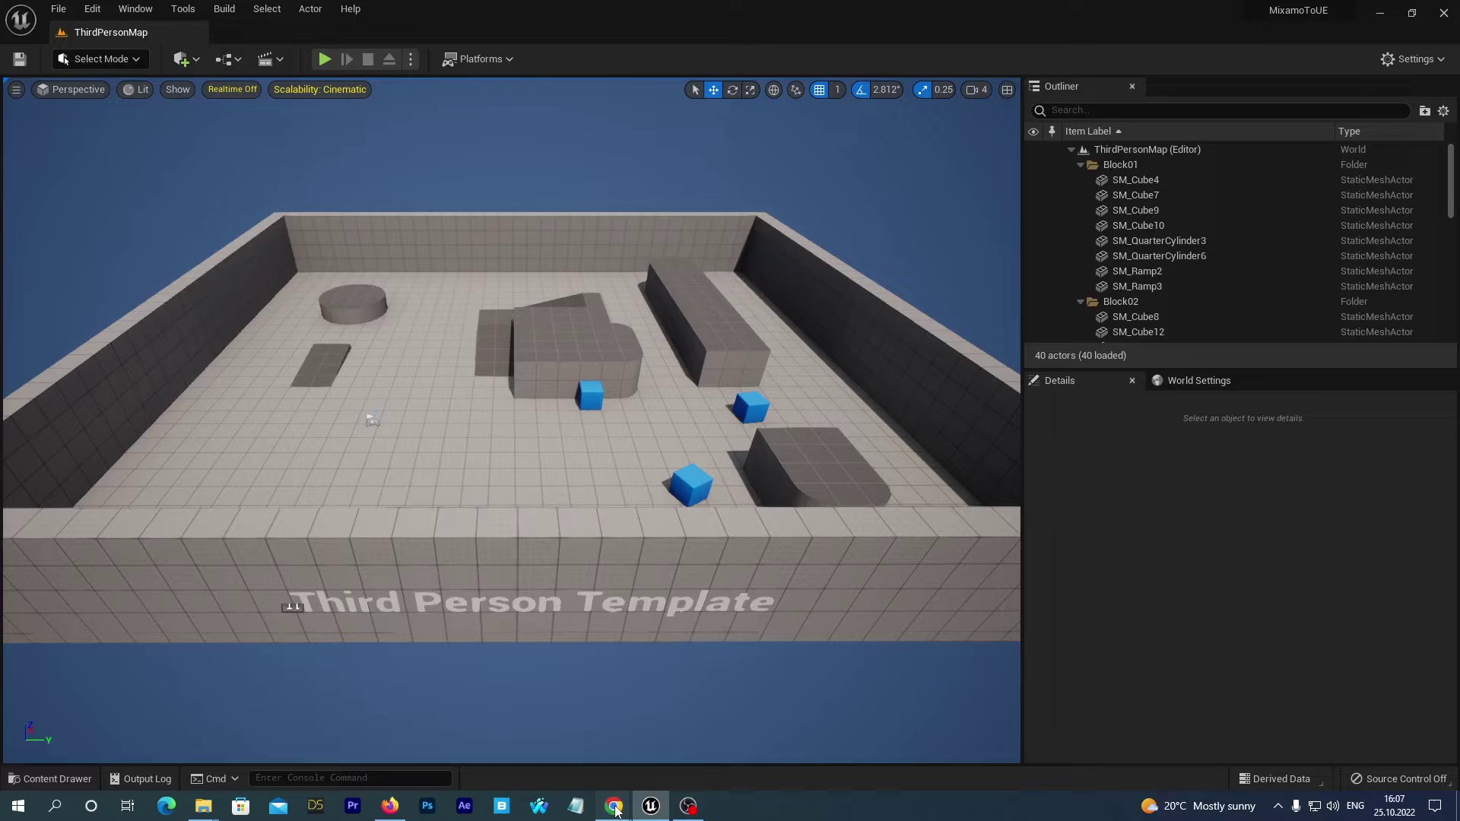
Preview Capoeira on X Bot in Mixamo and open its Download Settings (FBX Binary, 30 fps).
{"action": "mouse_move", "coordinate": [615, 811]}
{"action": "left_click", "coordinate": [536, 737]}
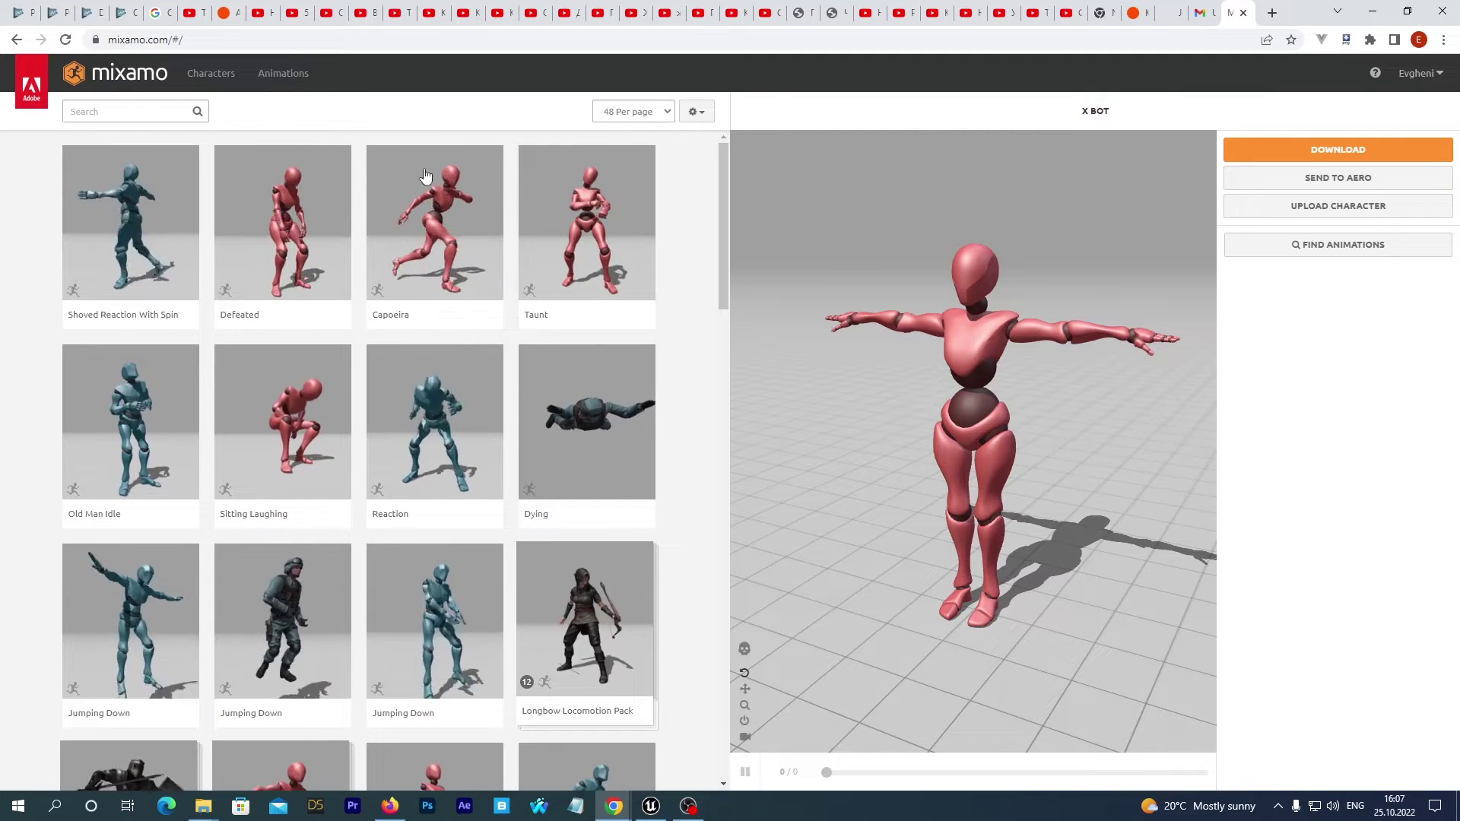
{"action": "left_click", "coordinate": [414, 243]}
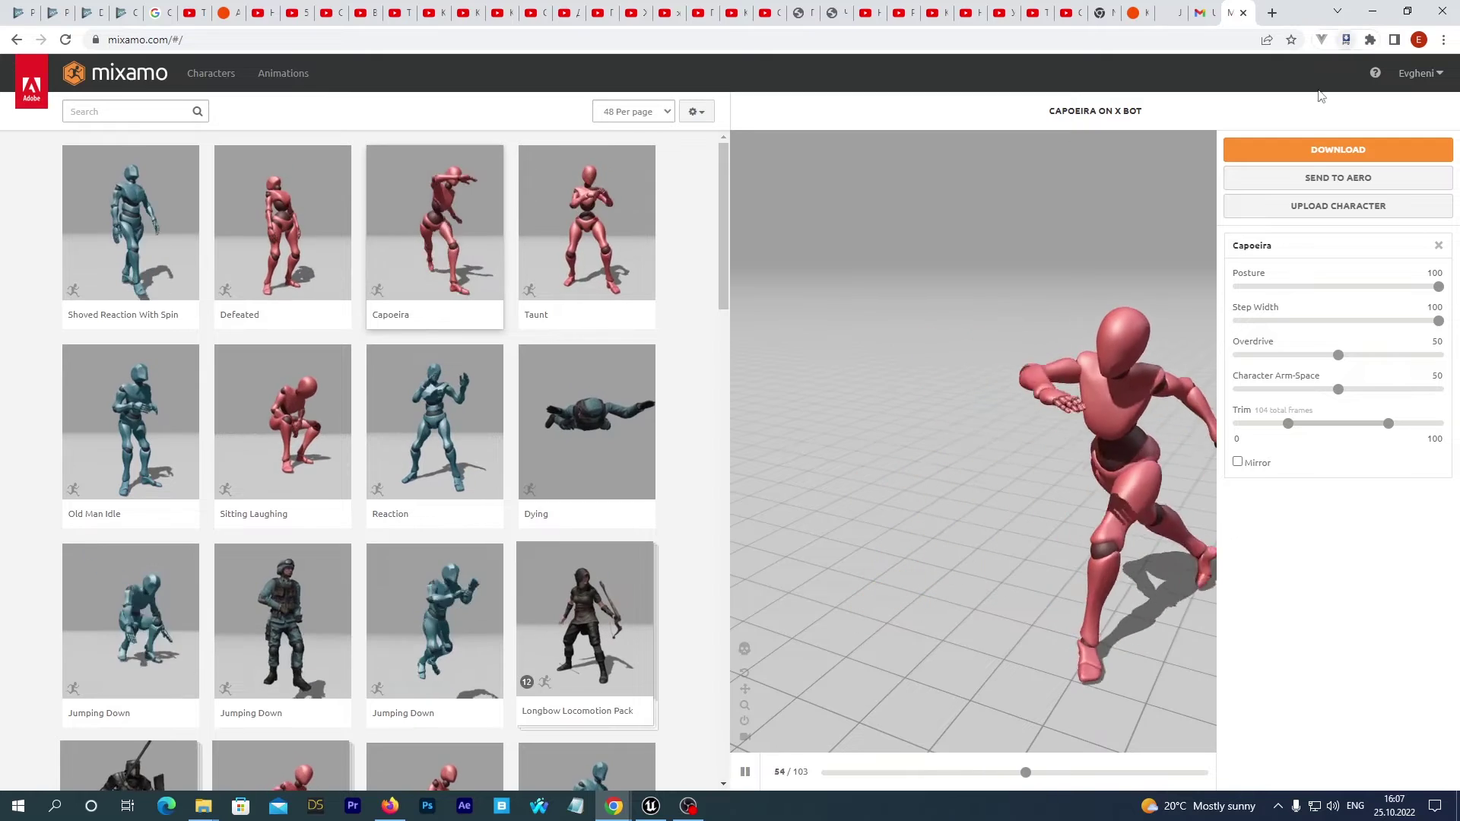
{"action": "left_click", "coordinate": [1307, 149]}
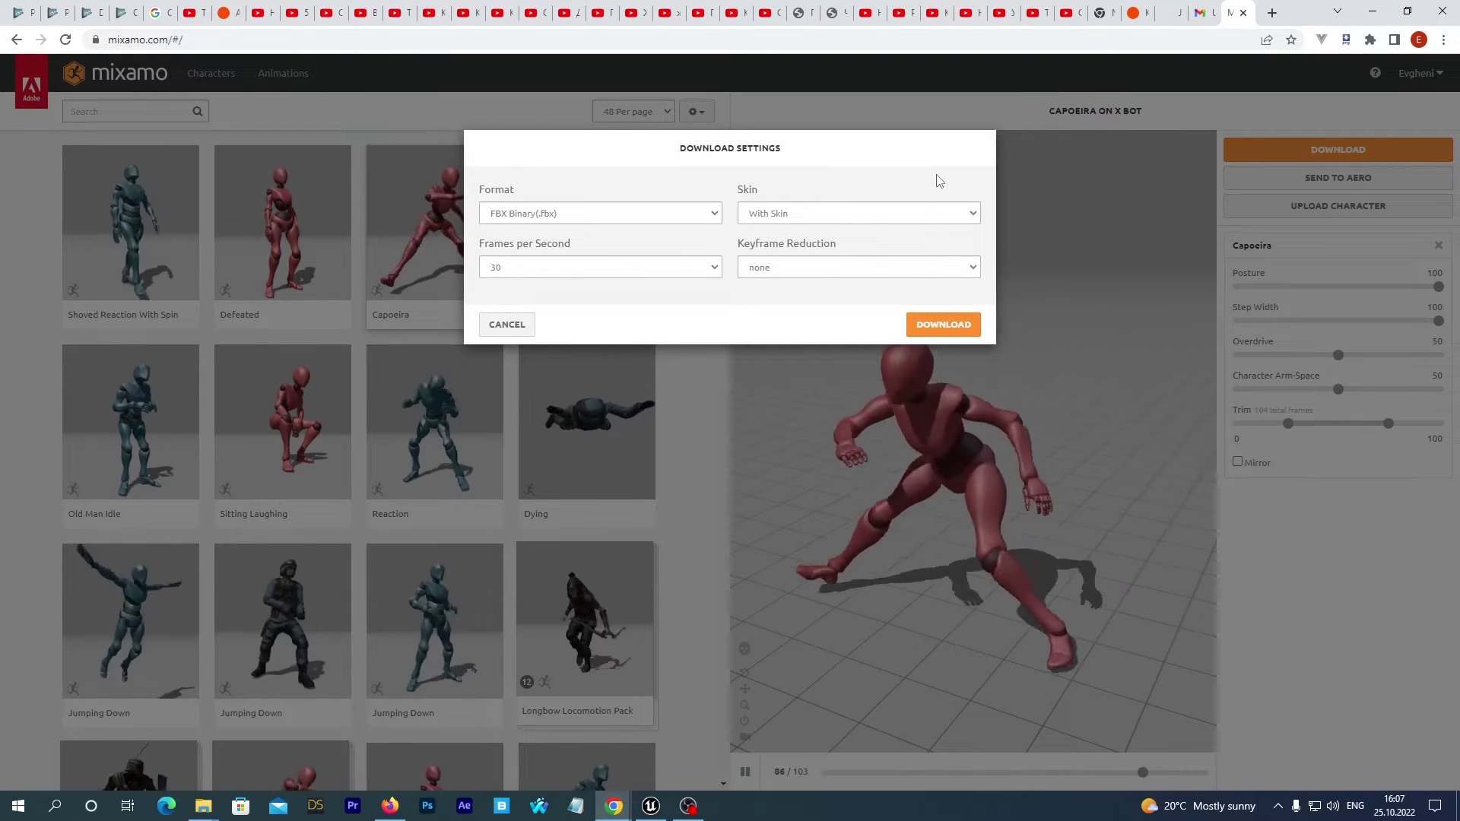
Set Skin to Without Skin and start the Capoeira download.
{"action": "left_click", "coordinate": [905, 216]}
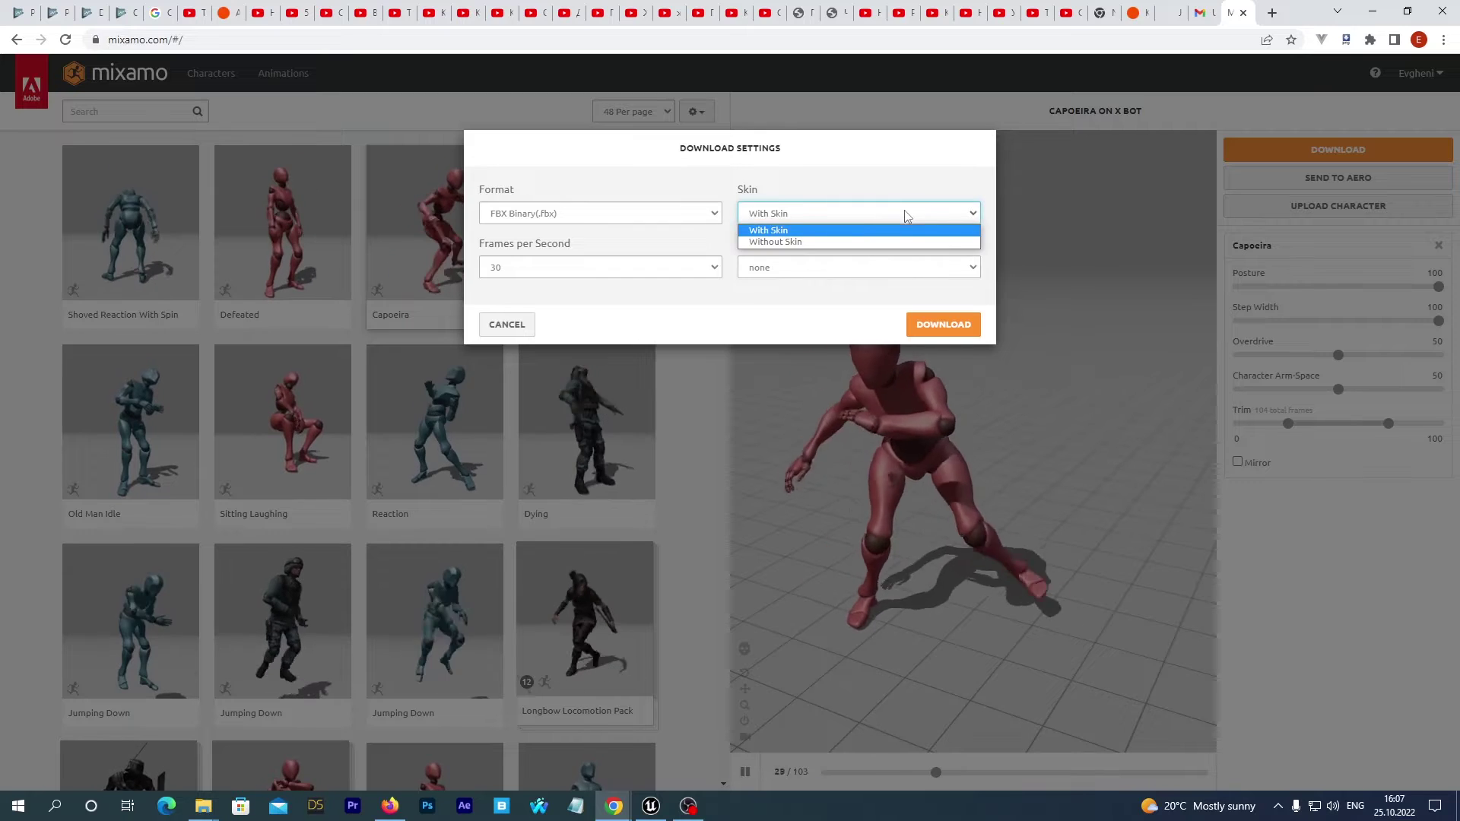
{"action": "left_click", "coordinate": [824, 241]}
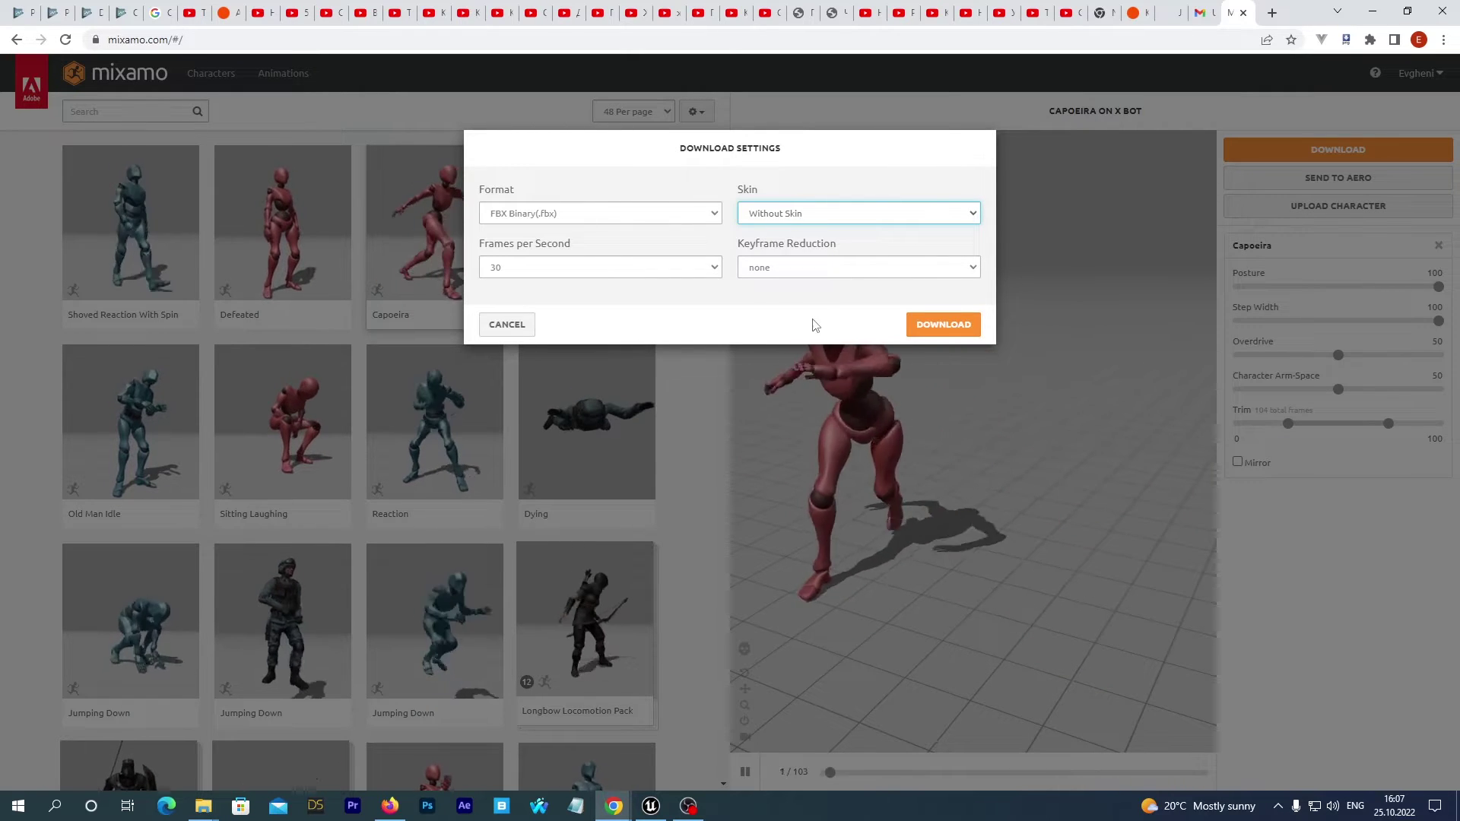
{"action": "left_click", "coordinate": [927, 327]}
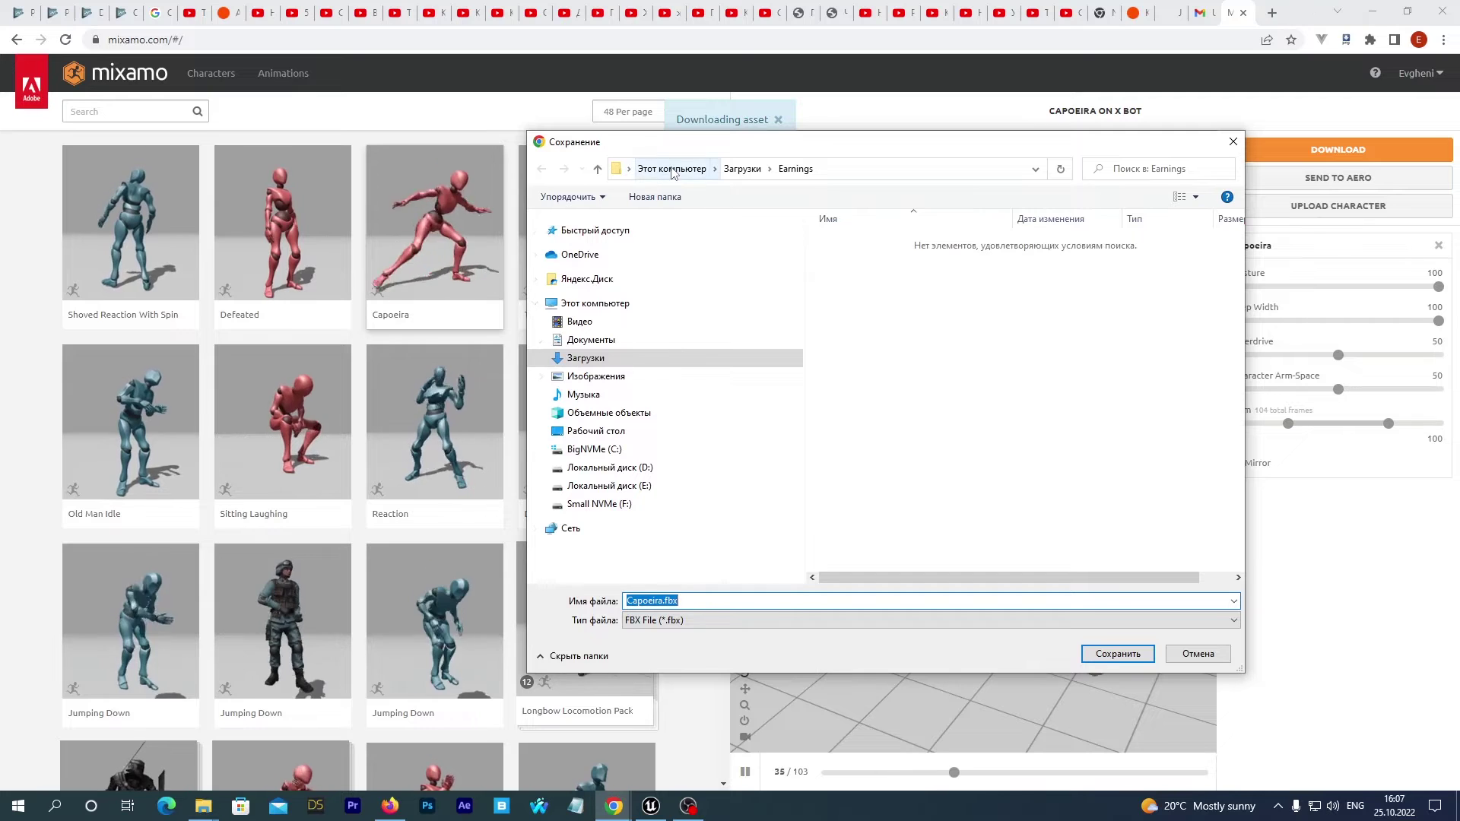
Save Capoeira.fbx into the Downloads\MixamoToUE project folder and minimize the browser.
{"action": "left_click", "coordinate": [671, 168]}
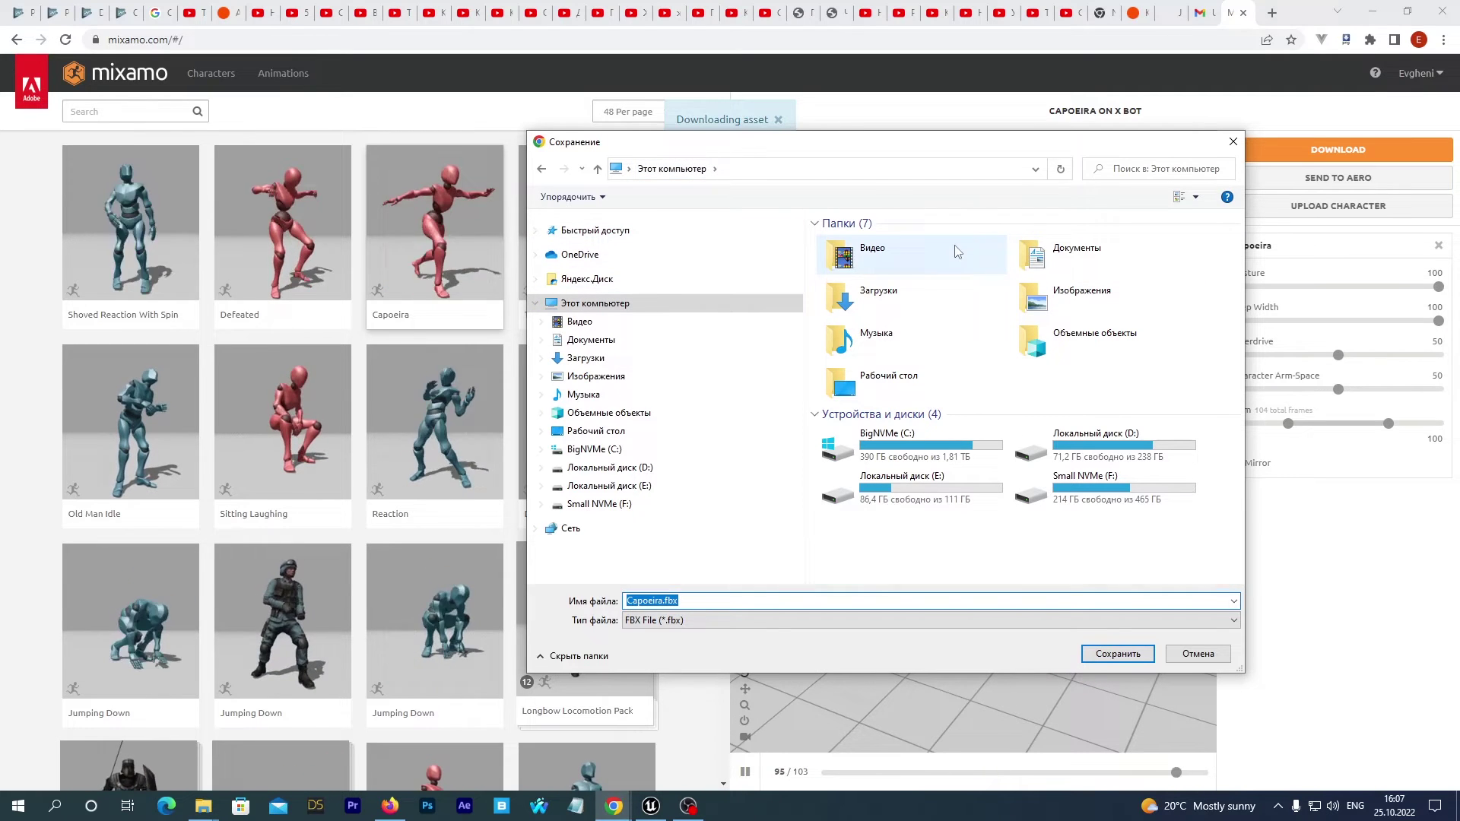
{"action": "double_click", "coordinate": [933, 285]}
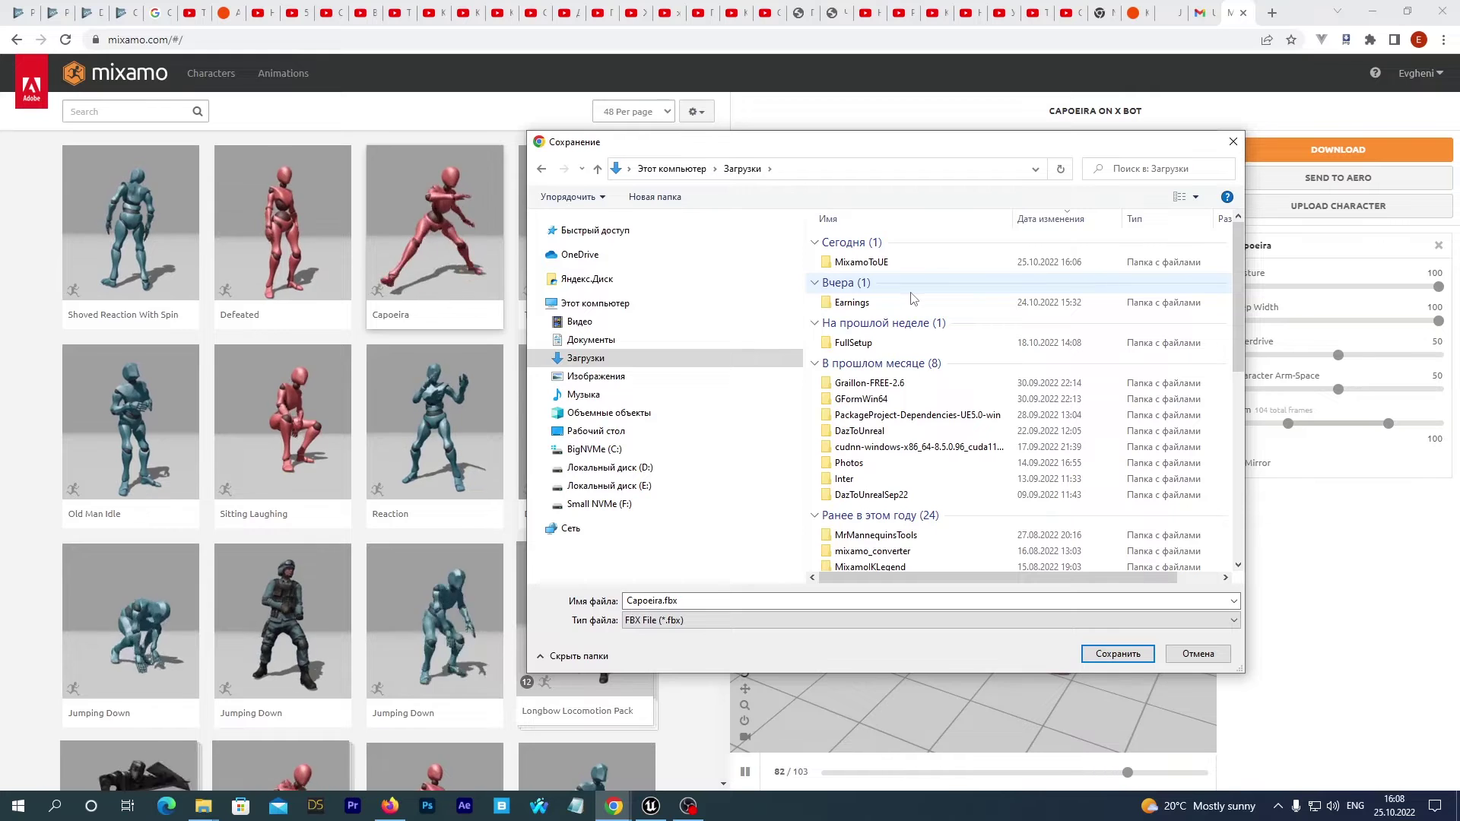
{"action": "double_click", "coordinate": [866, 262]}
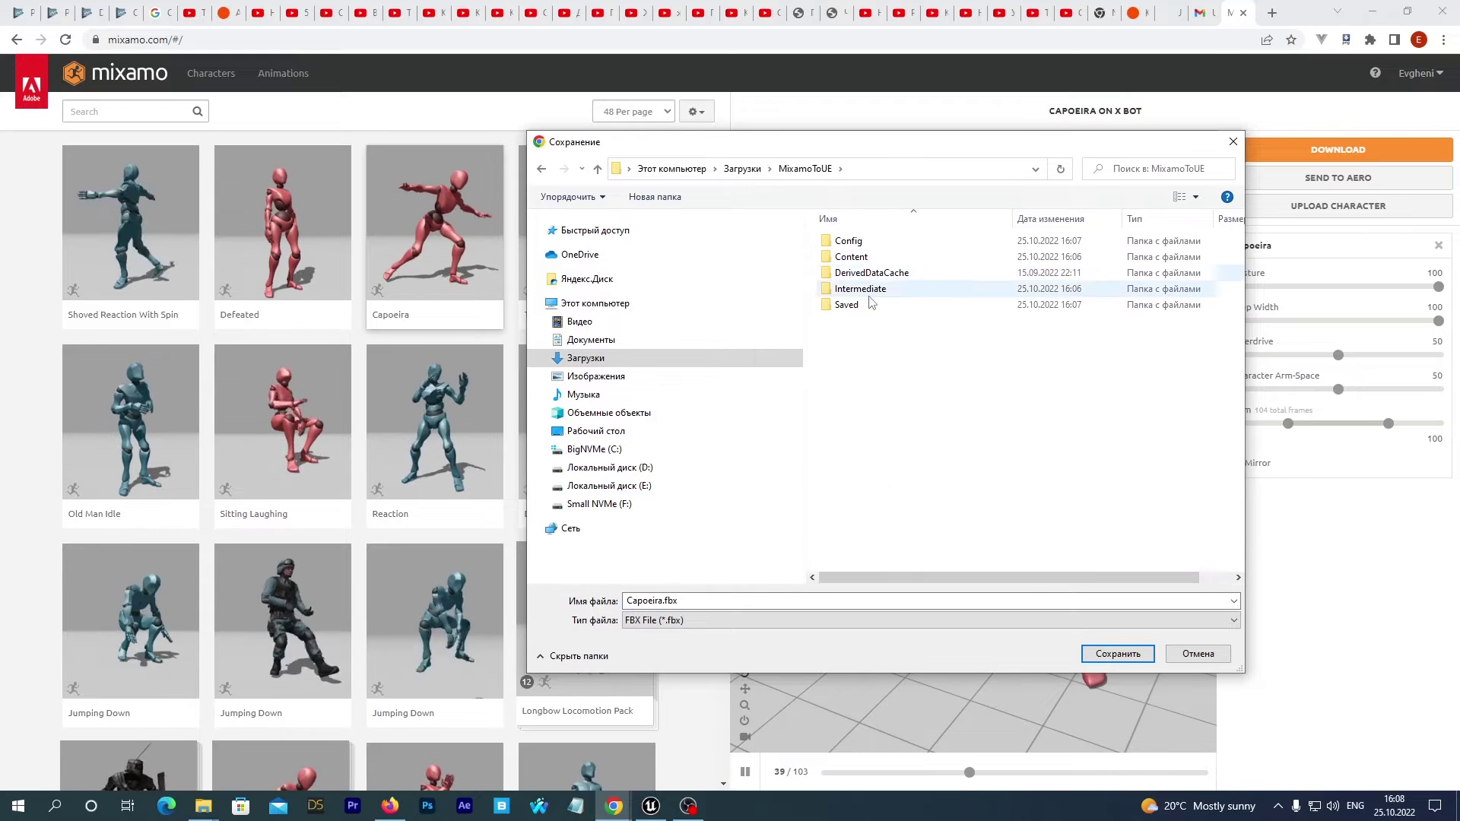
{"action": "left_click", "coordinate": [1112, 653]}
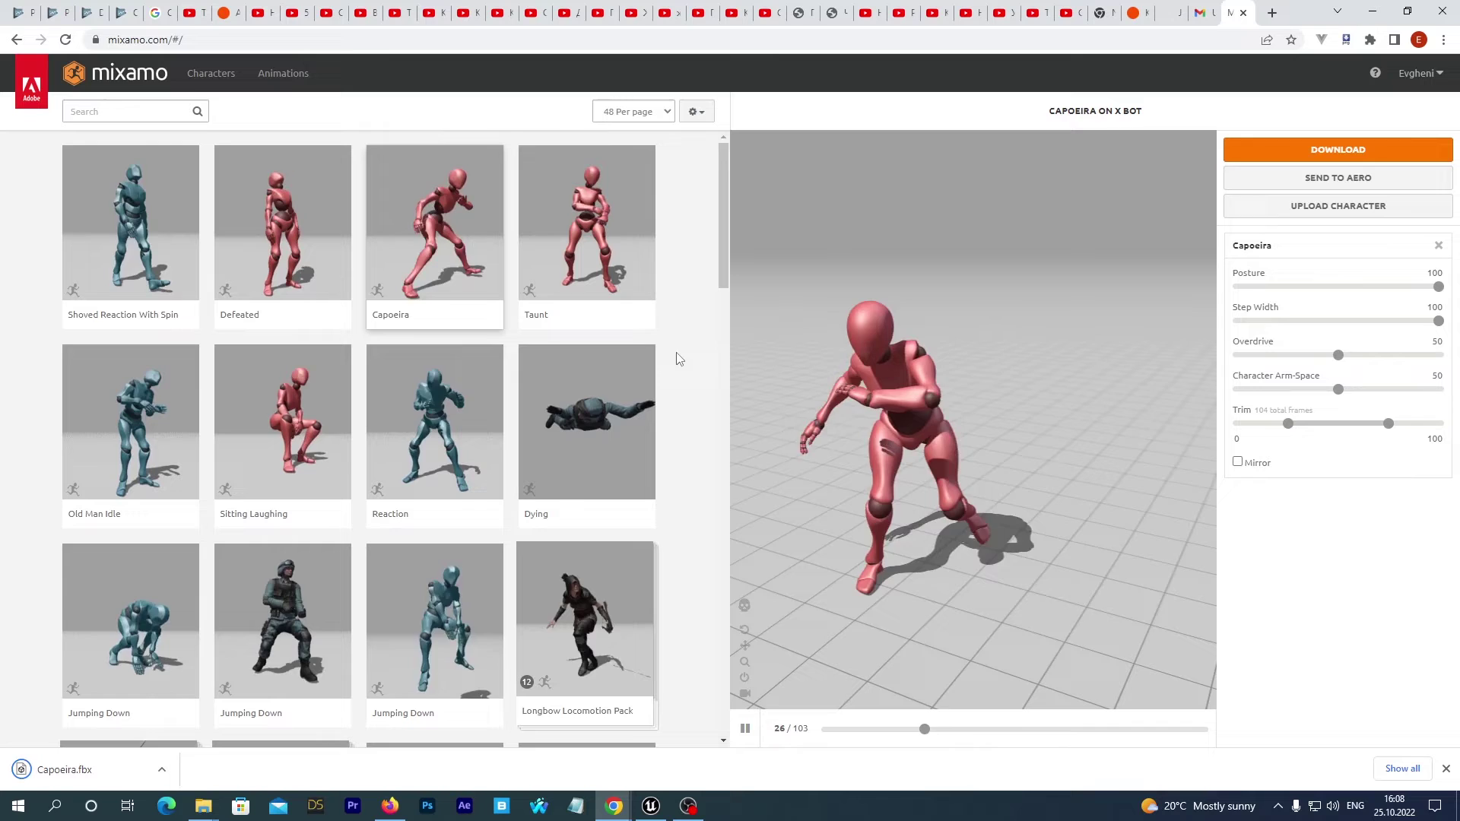
{"action": "left_click", "coordinate": [1372, 11]}
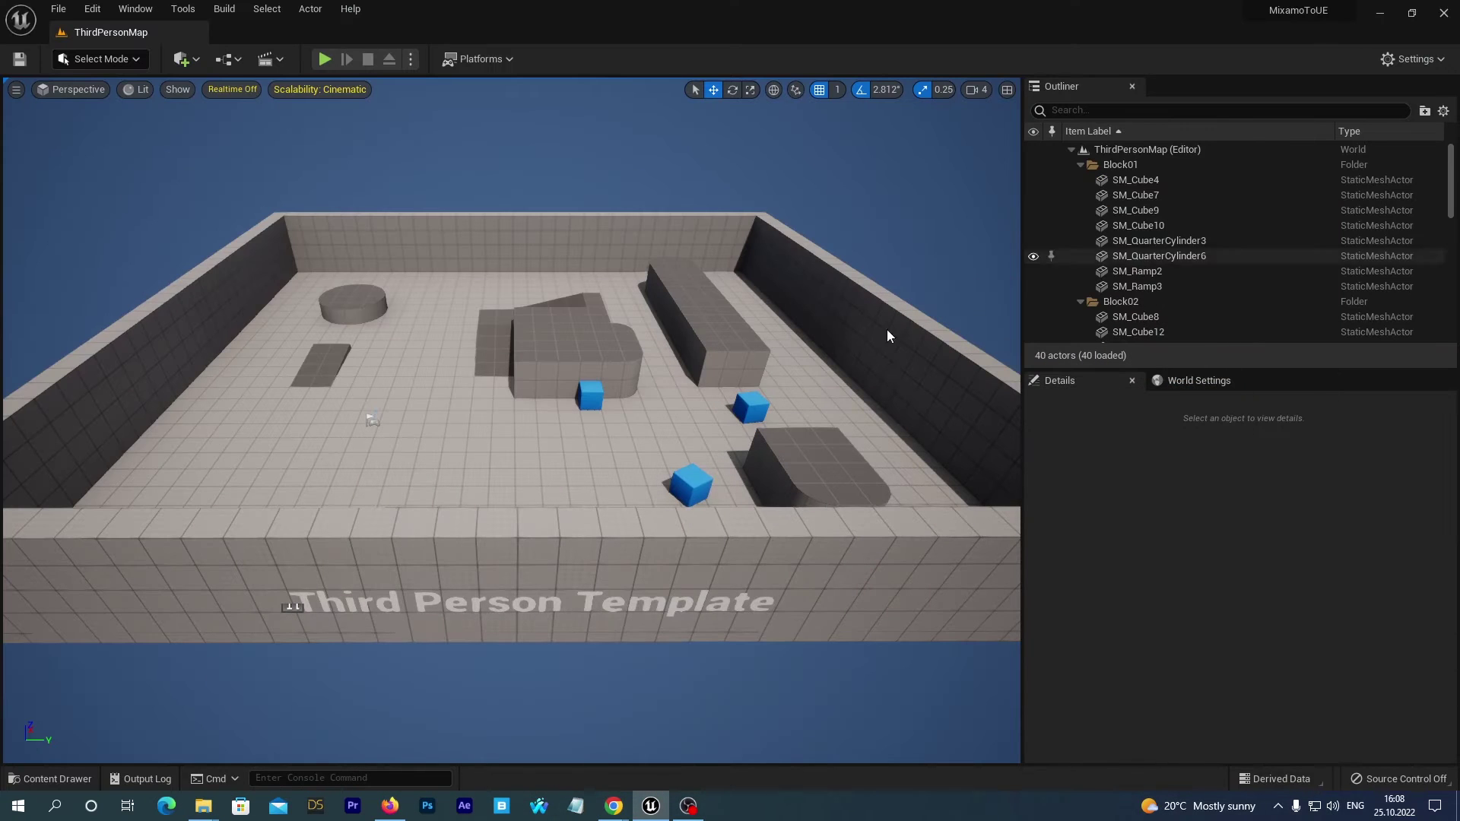
{"action": "left_click", "coordinate": [195, 812]}
{"action": "left_click", "coordinate": [228, 776]}
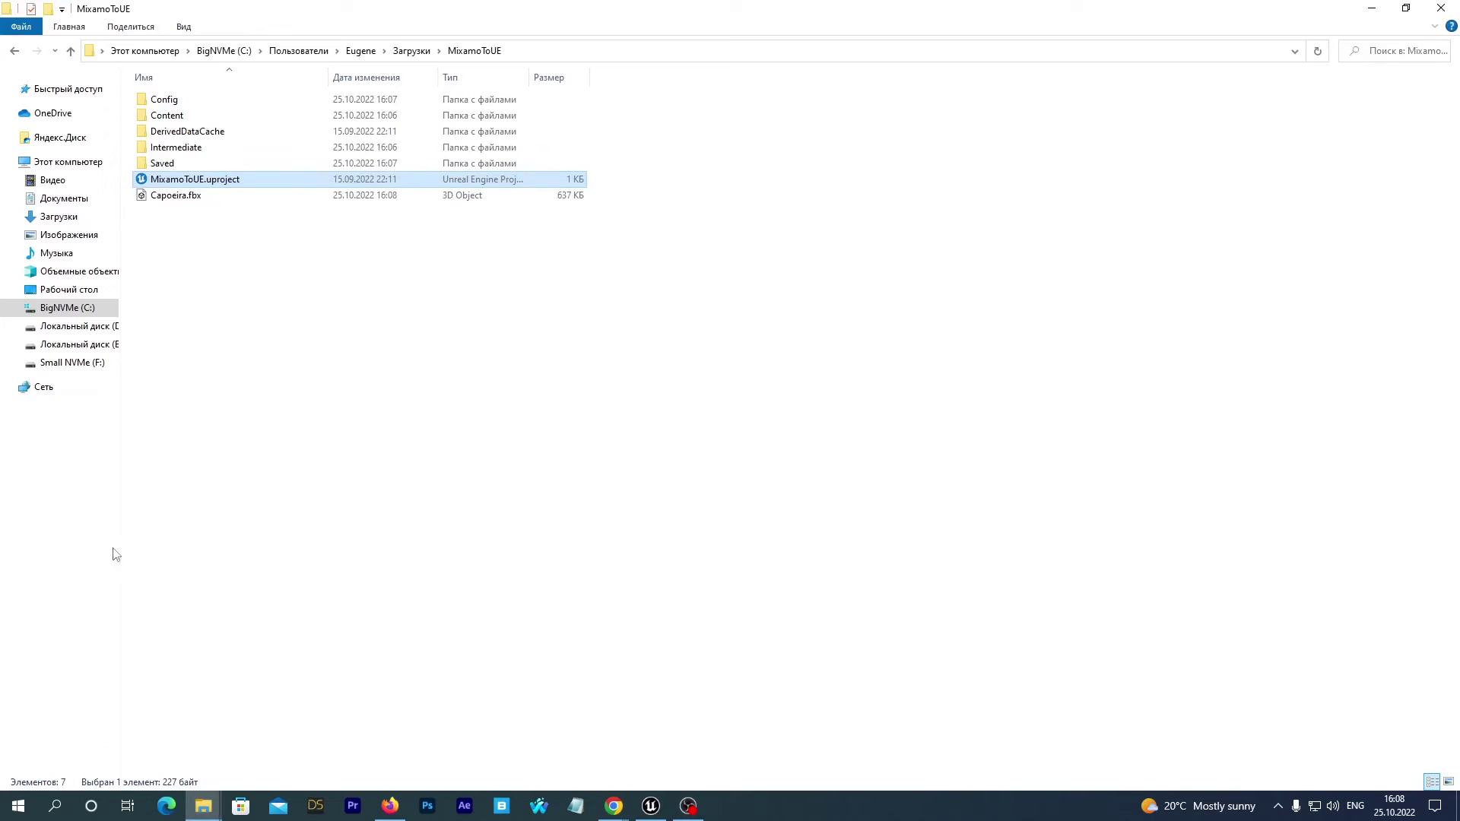
{"action": "left_click", "coordinate": [176, 196]}
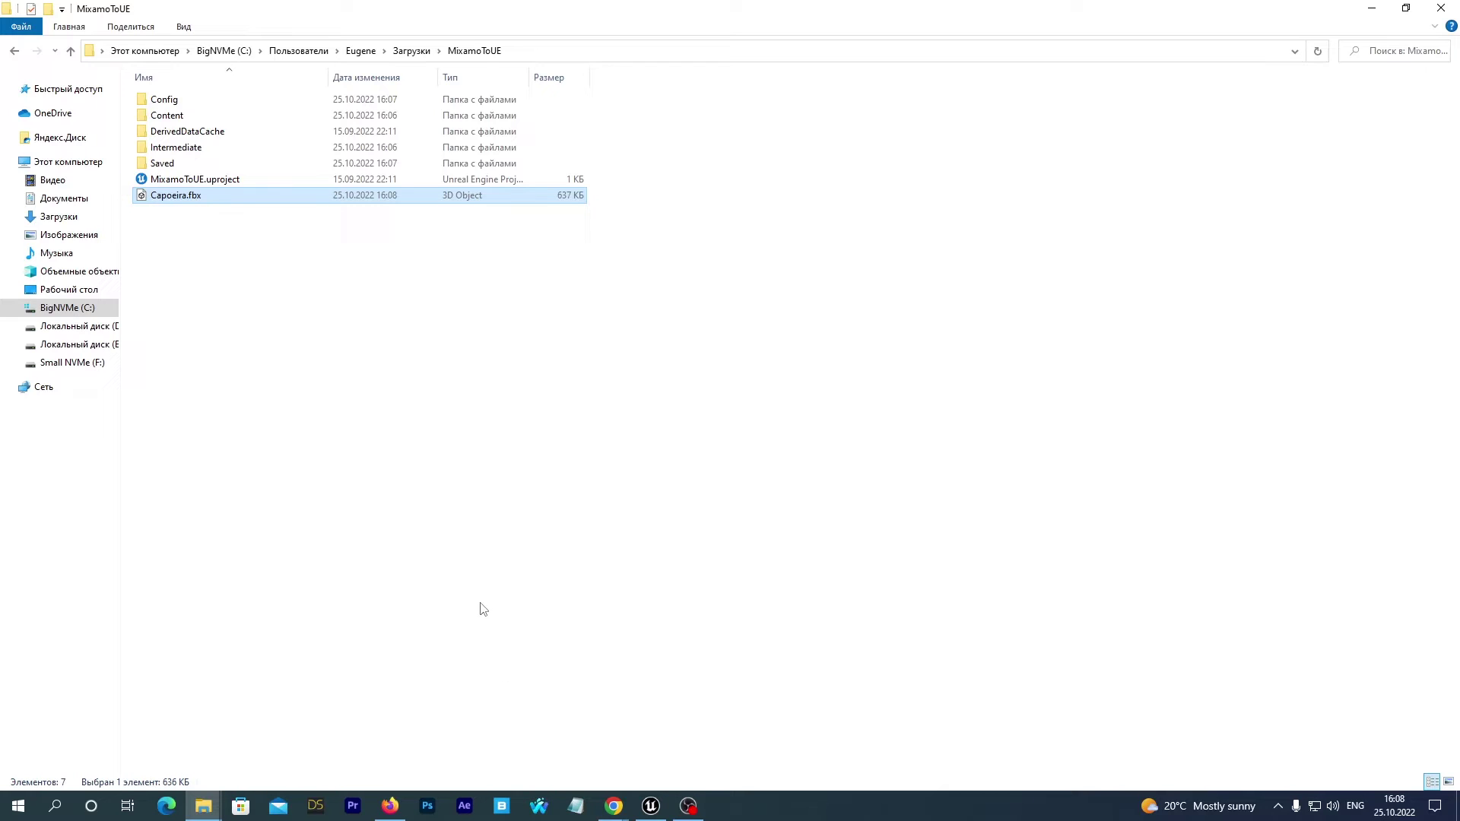
{"action": "left_click", "coordinate": [649, 806]}
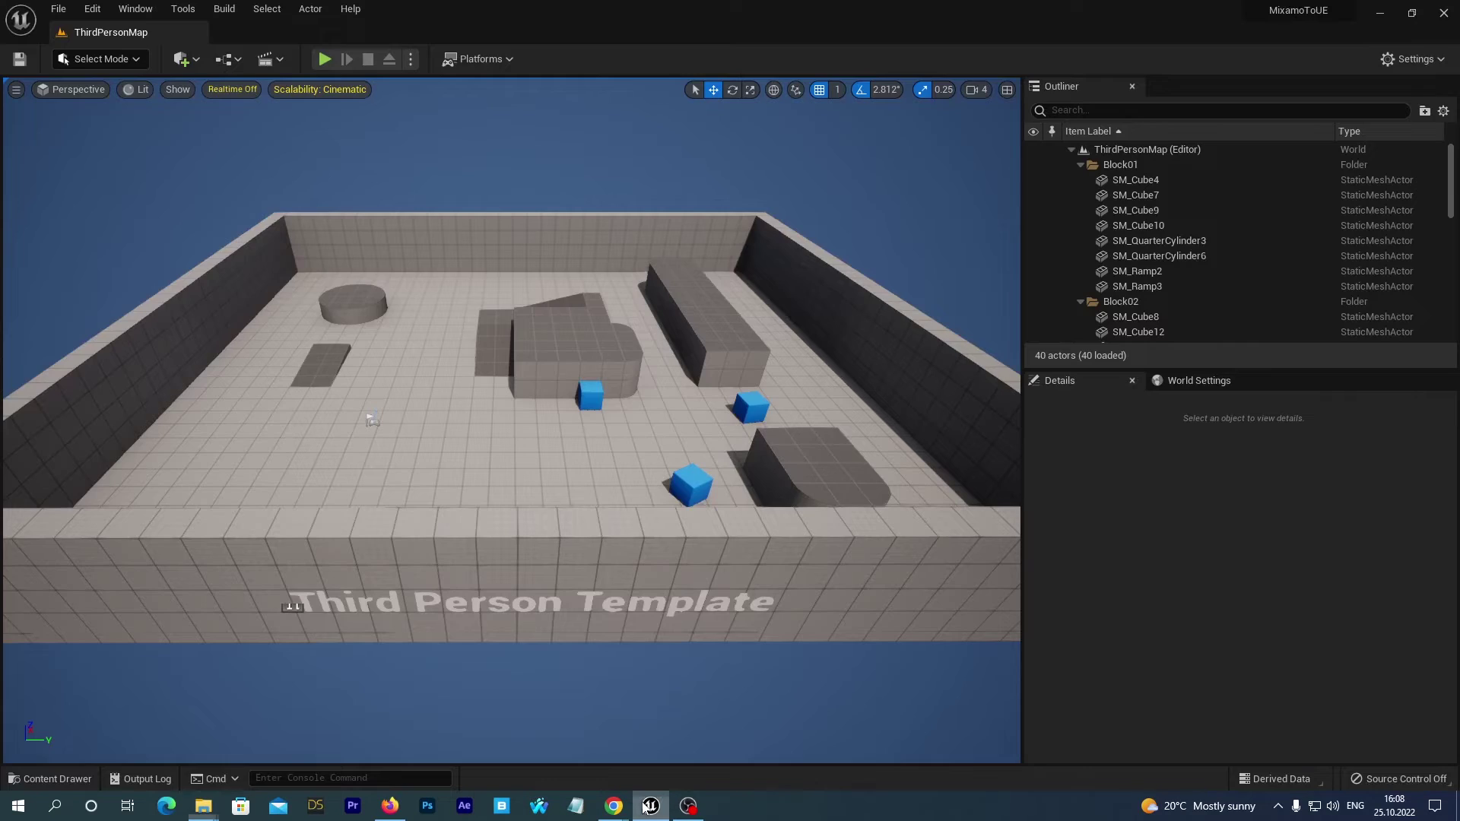
Open the Content Drawer and select the empty SourceAnimation folder.
{"action": "left_click", "coordinate": [47, 783]}
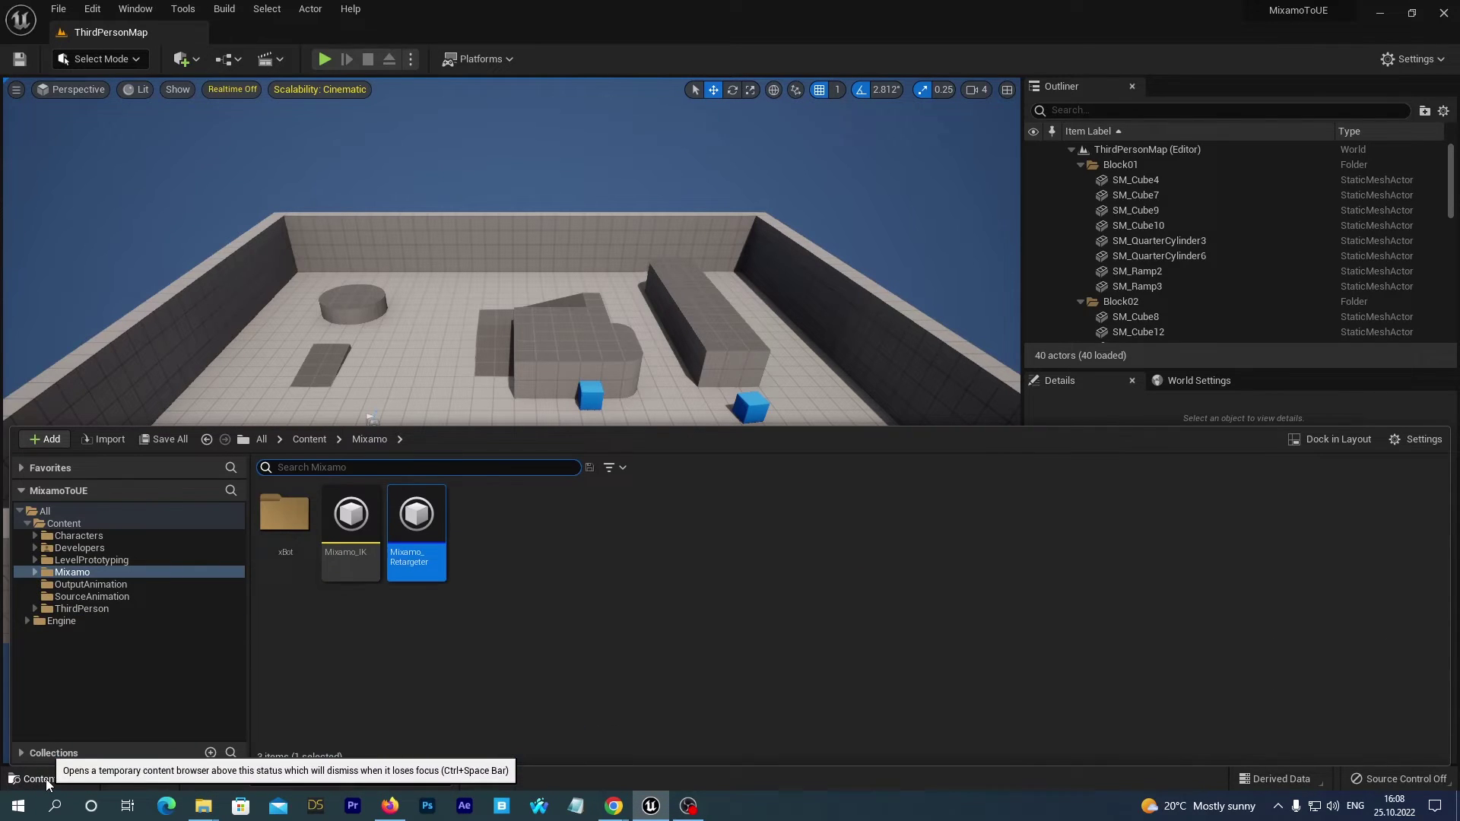
{"action": "left_click", "coordinate": [109, 598]}
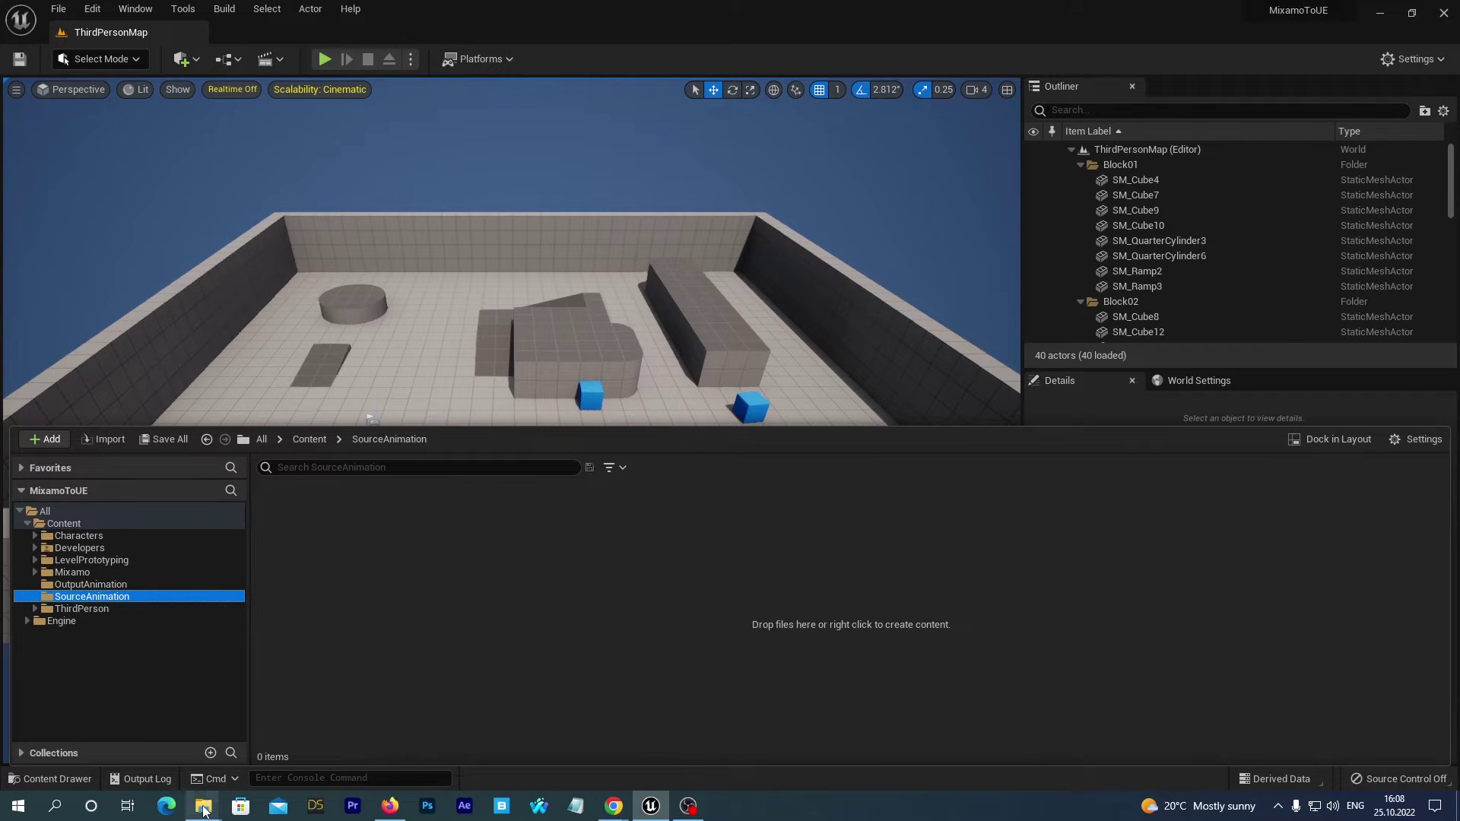
Drag Capoeira.fbx from the MixamoToUE Explorer window toward Unreal's SourceAnimation folder.
{"action": "mouse_move", "coordinate": [204, 811]}
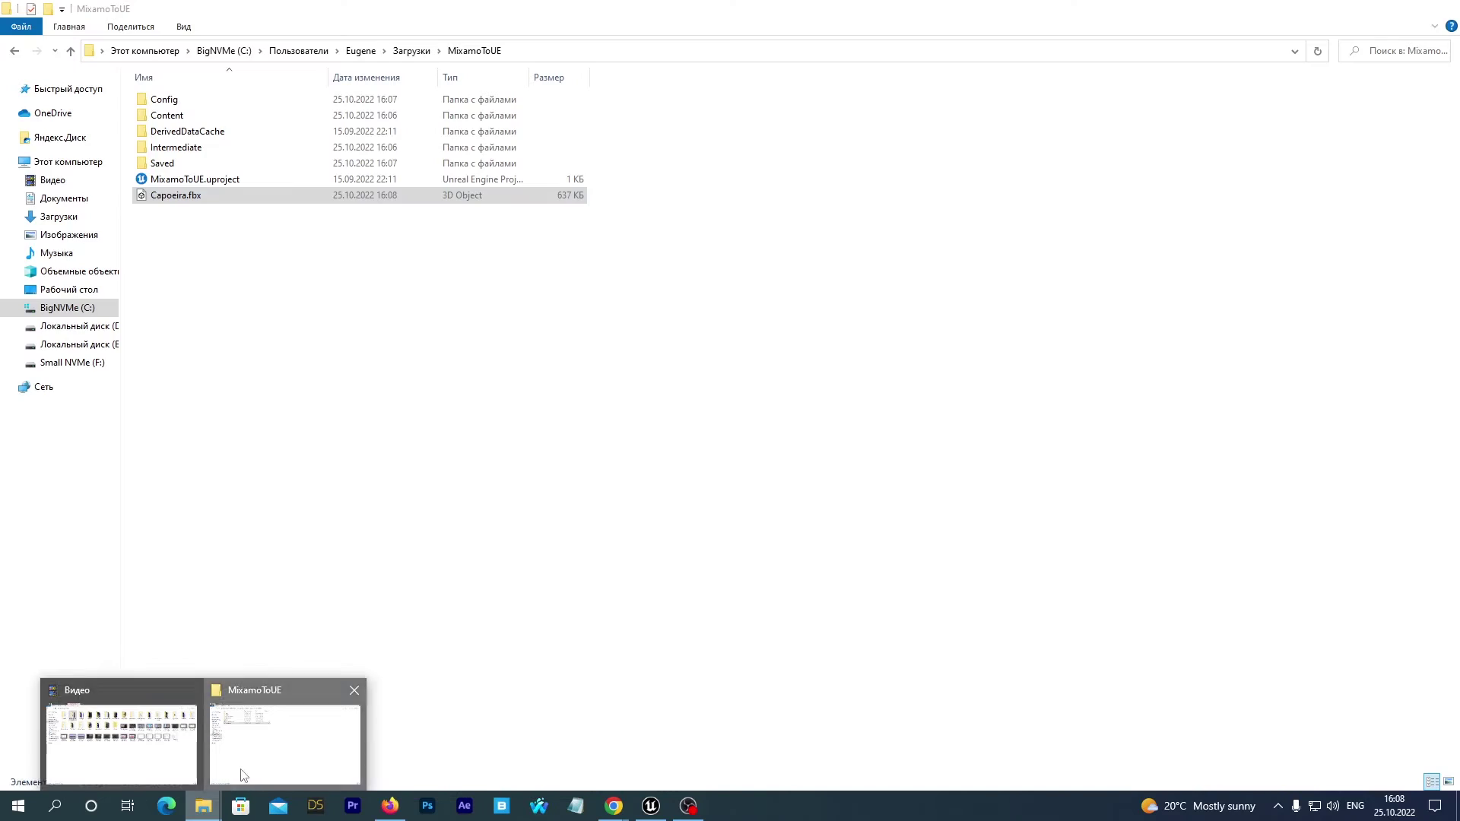
{"action": "left_click", "coordinate": [236, 779]}
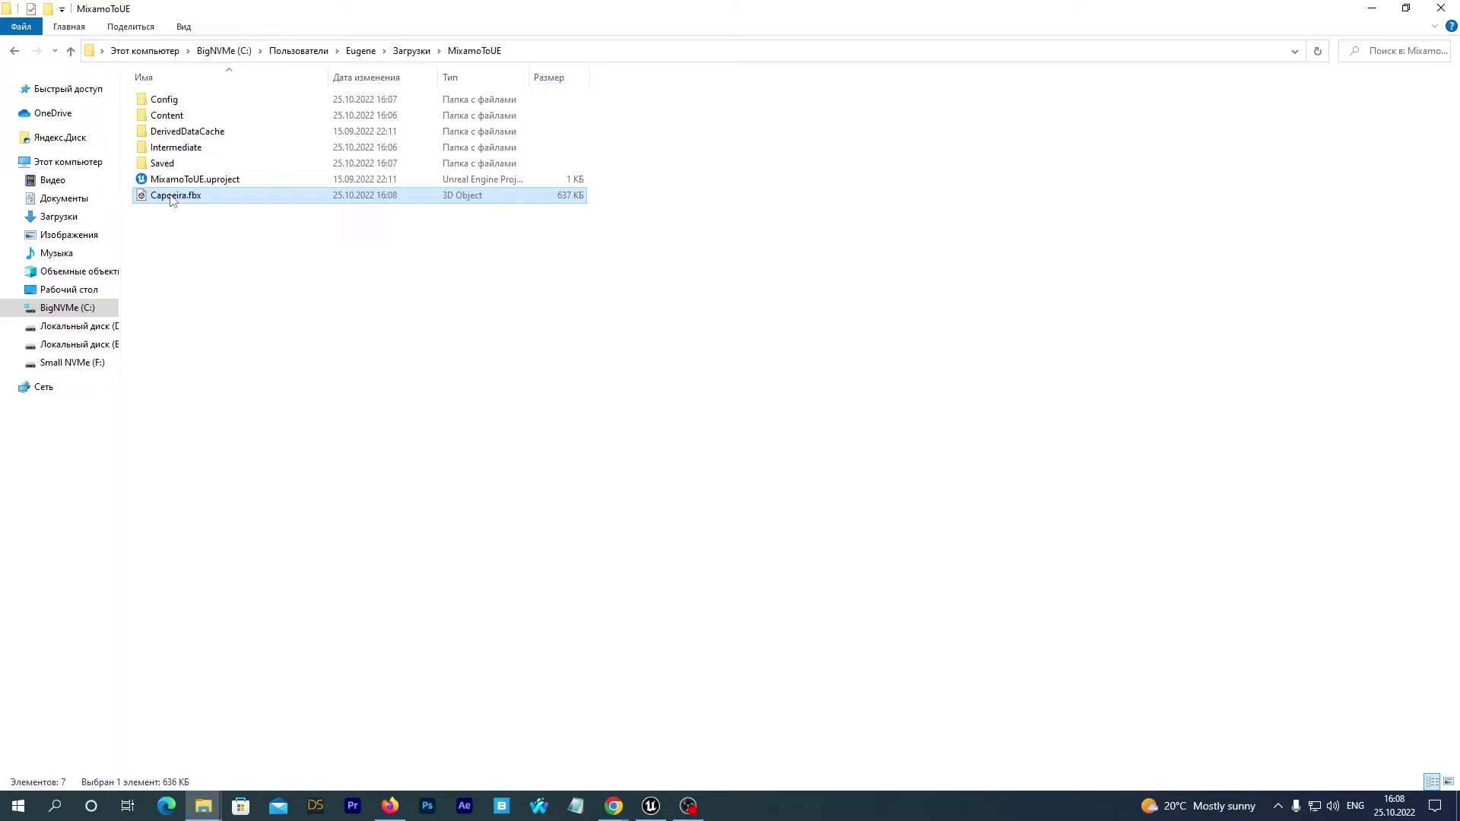
{"action": "left_click_drag", "start_coordinate": [170, 200], "coordinate": [543, 695]}
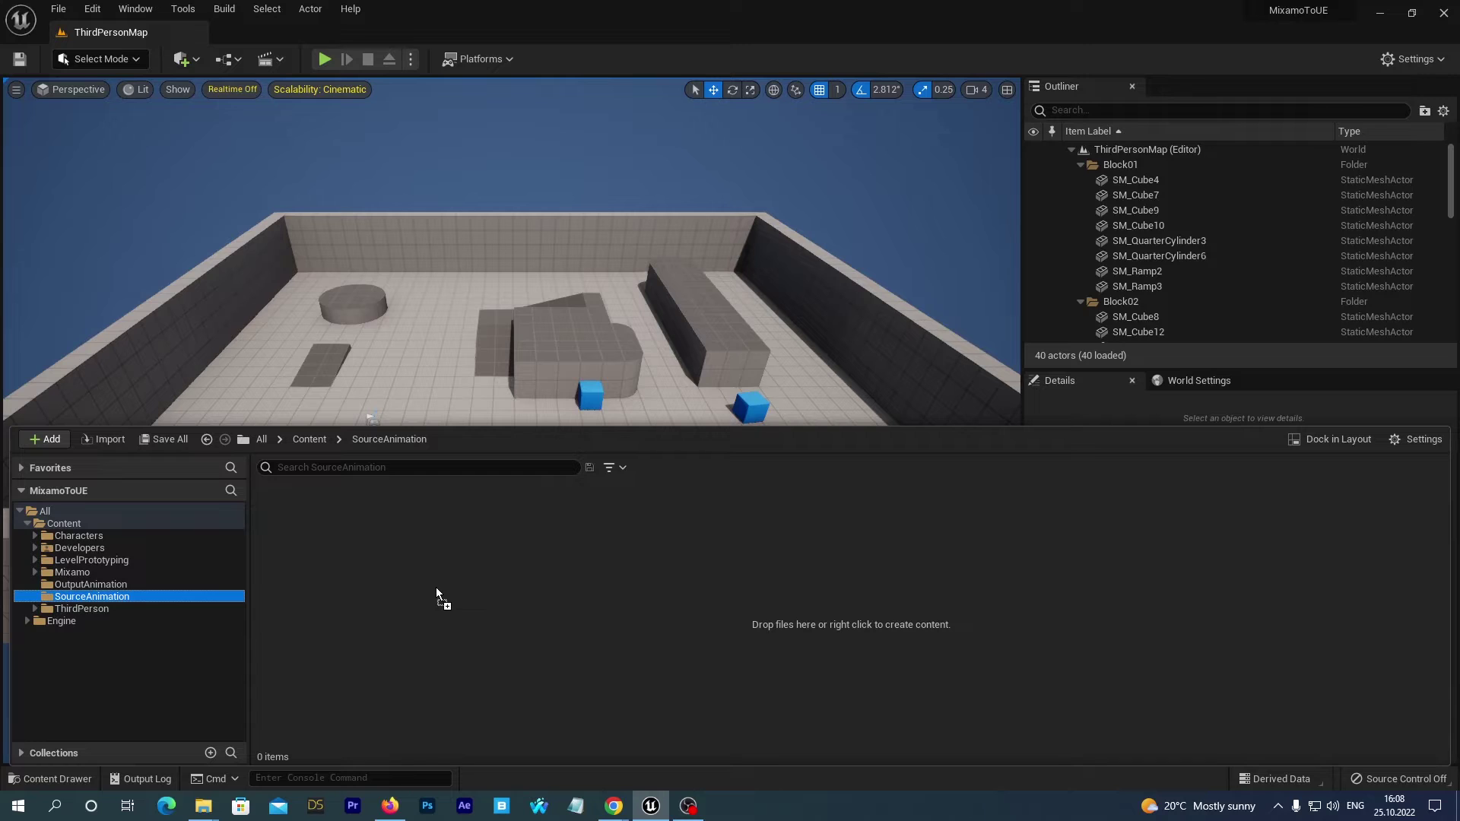
Drop Capoeira.fbx into SourceAnimation and choose X_Bot_Skeleton as its skeleton, expanding Advanced options.
{"action": "left_click_drag", "start_coordinate": [436, 587], "coordinate": [436, 587]}
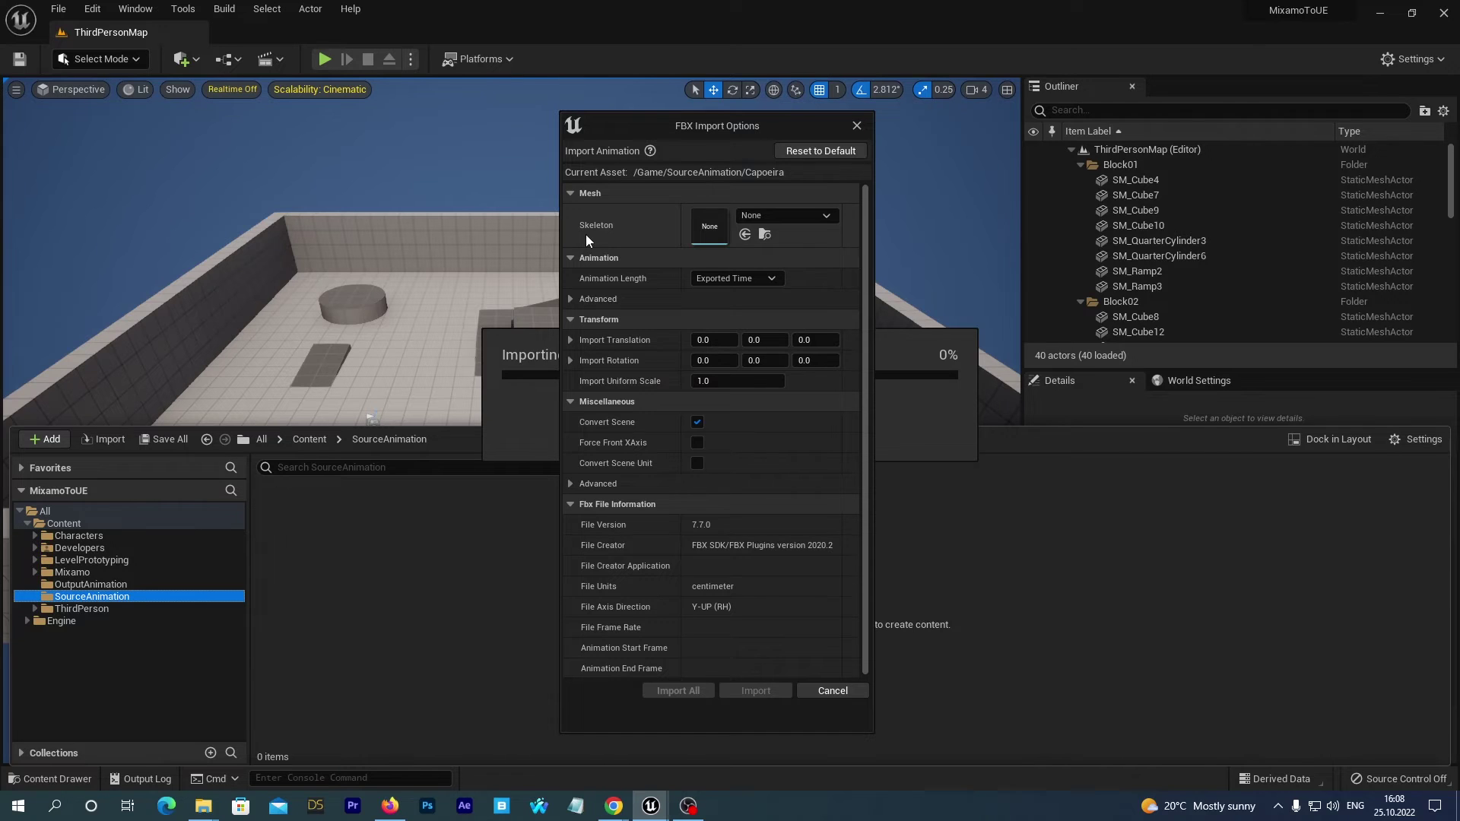
{"action": "mouse_move", "coordinate": [582, 220]}
{"action": "left_click", "coordinate": [817, 216]}
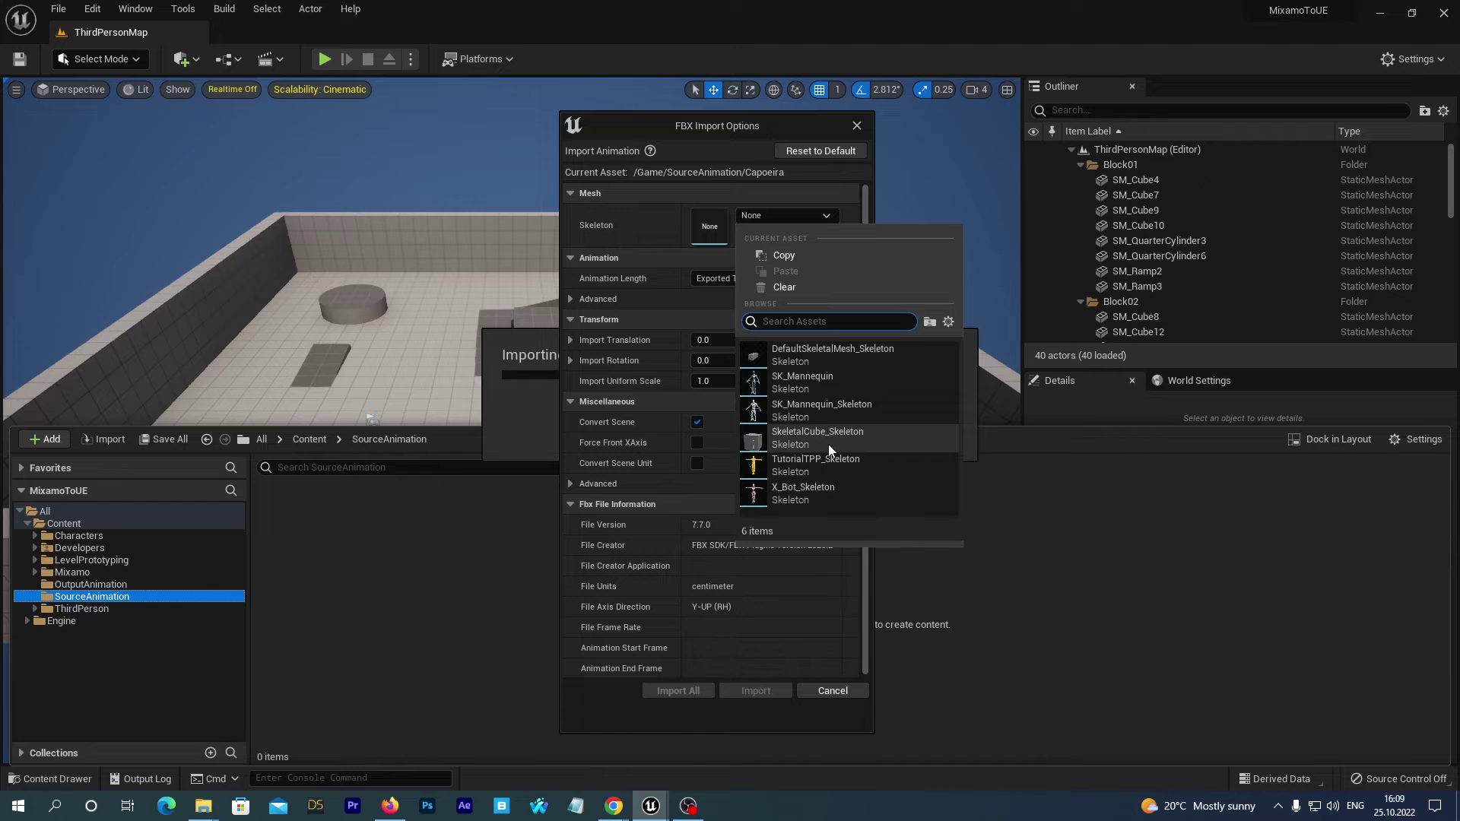
{"action": "left_click", "coordinate": [804, 494]}
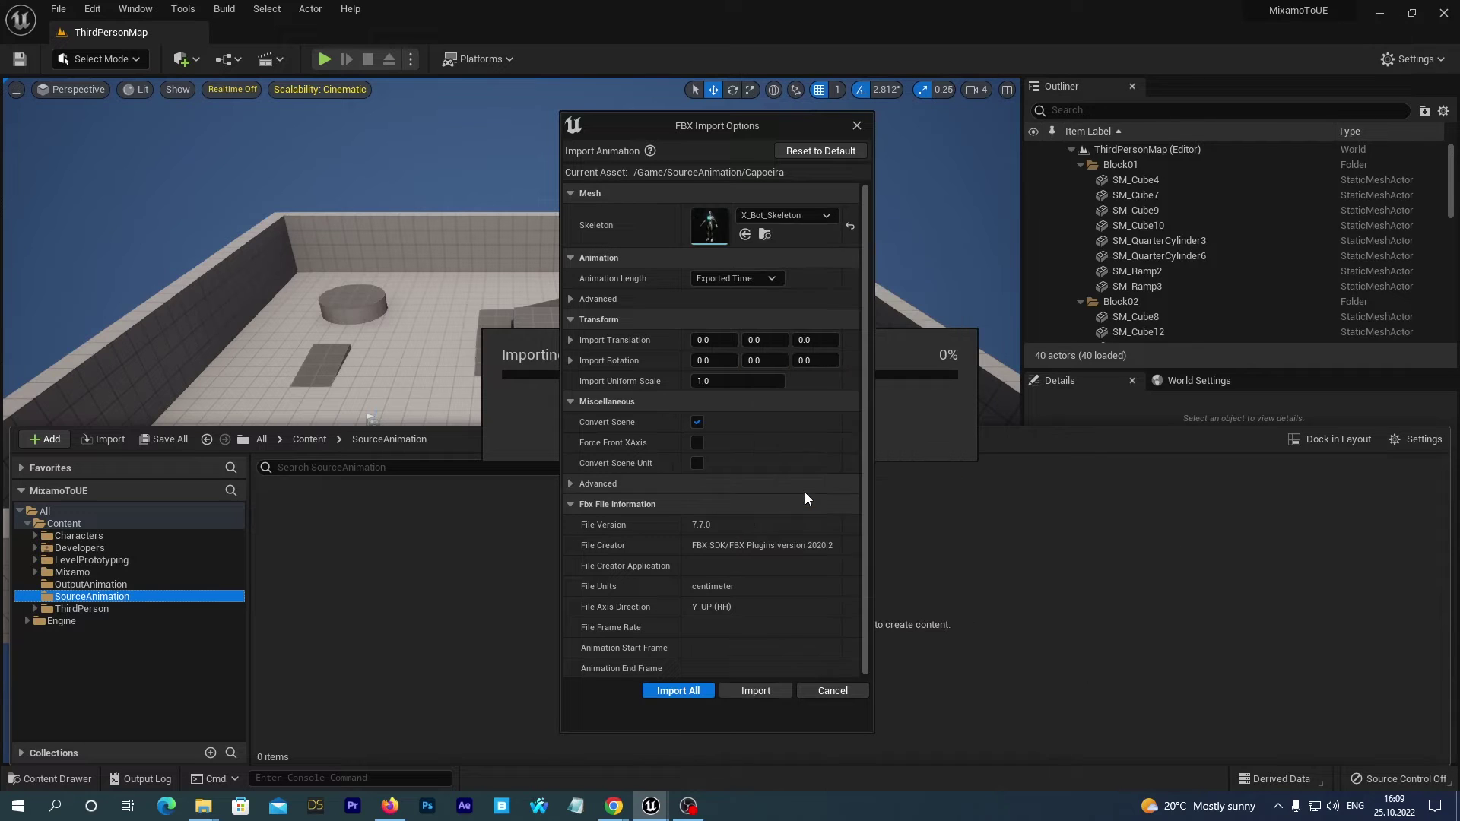
{"action": "left_click", "coordinate": [570, 298]}
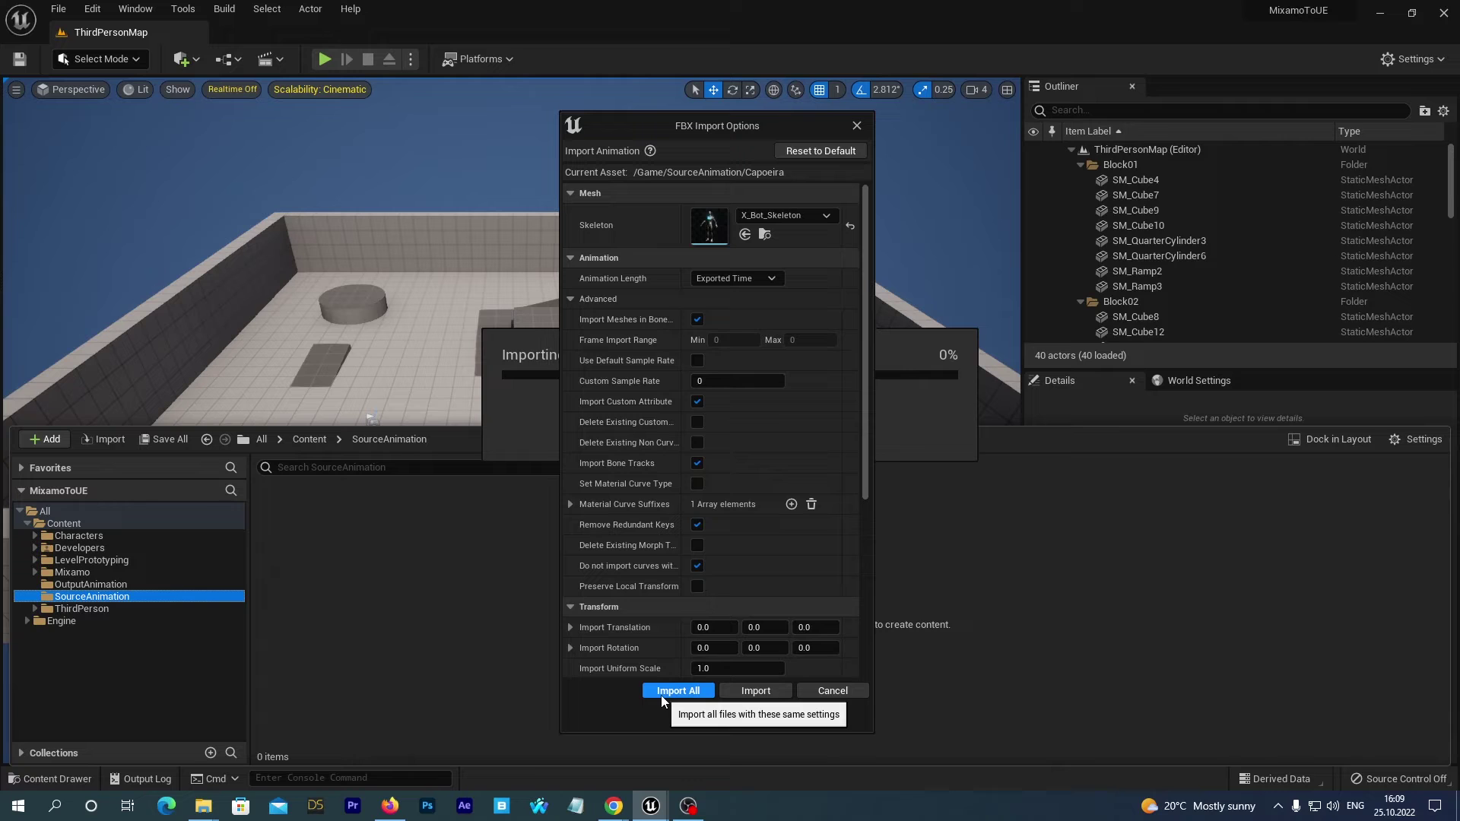
Import Capoeira as an animation sequence, preview it, and save the new asset.
{"action": "left_click", "coordinate": [737, 690]}
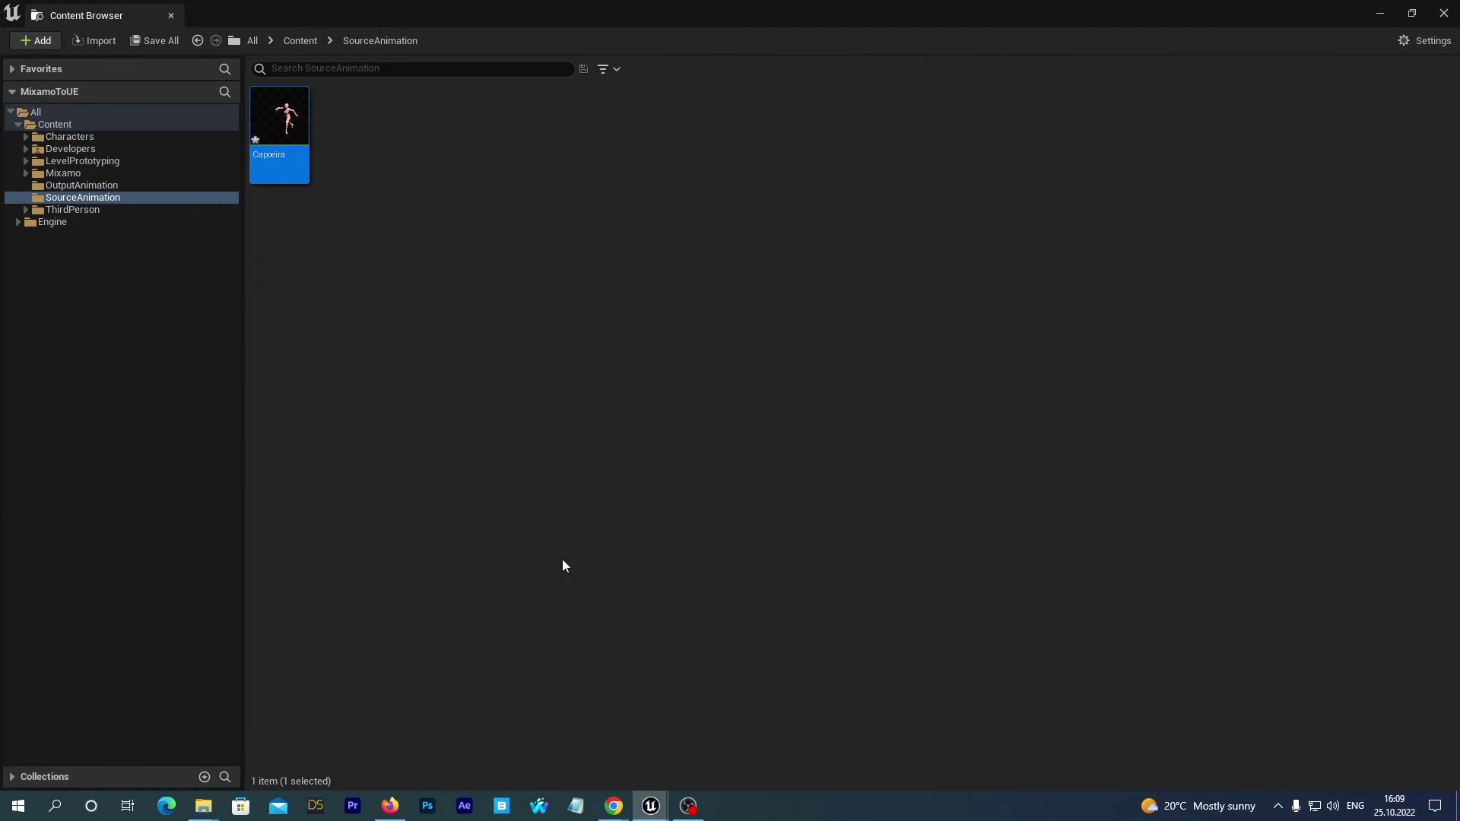
{"action": "double_click", "coordinate": [284, 125]}
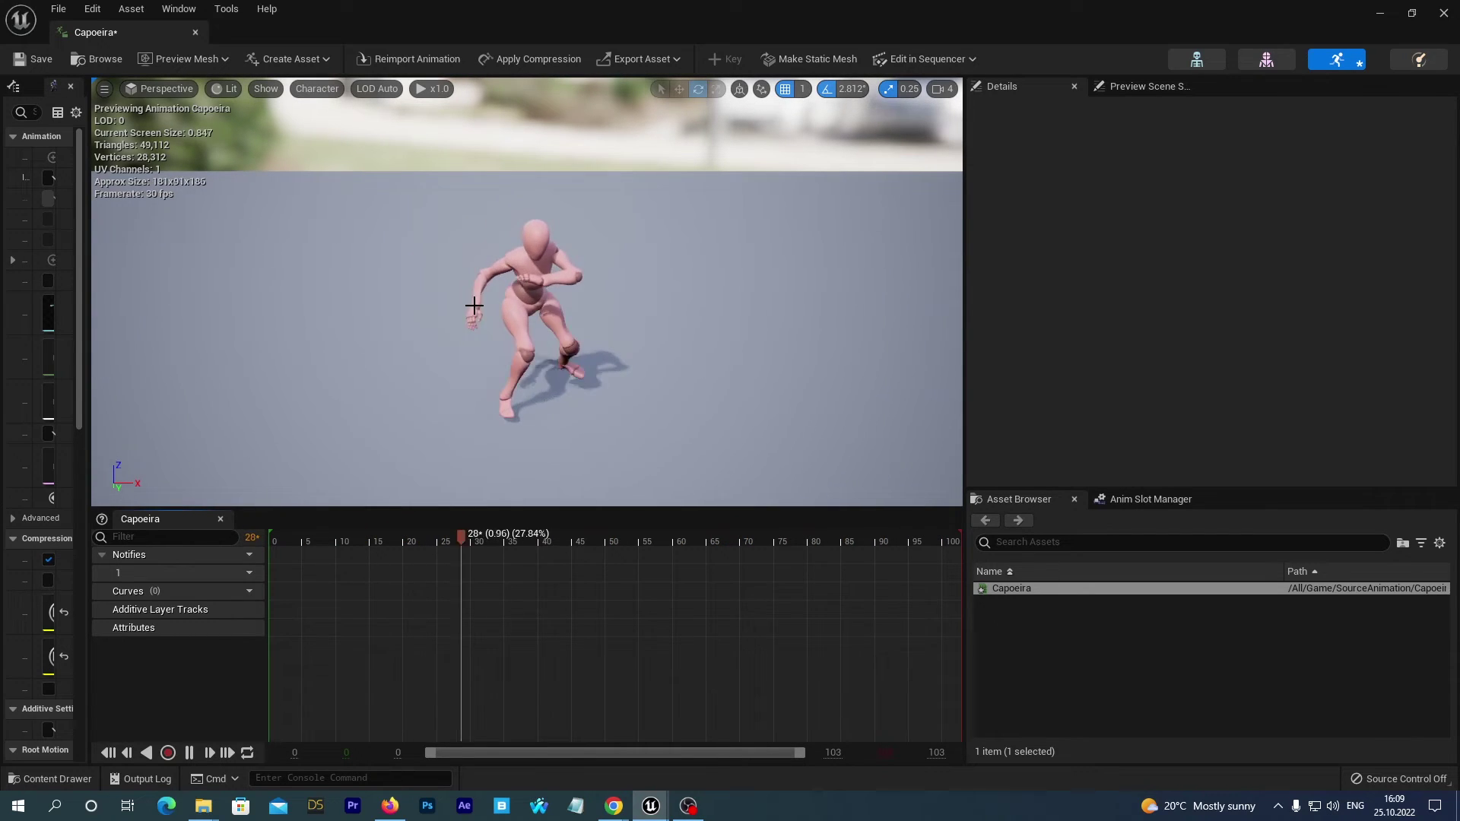
{"action": "key", "text": "alt+F4"}
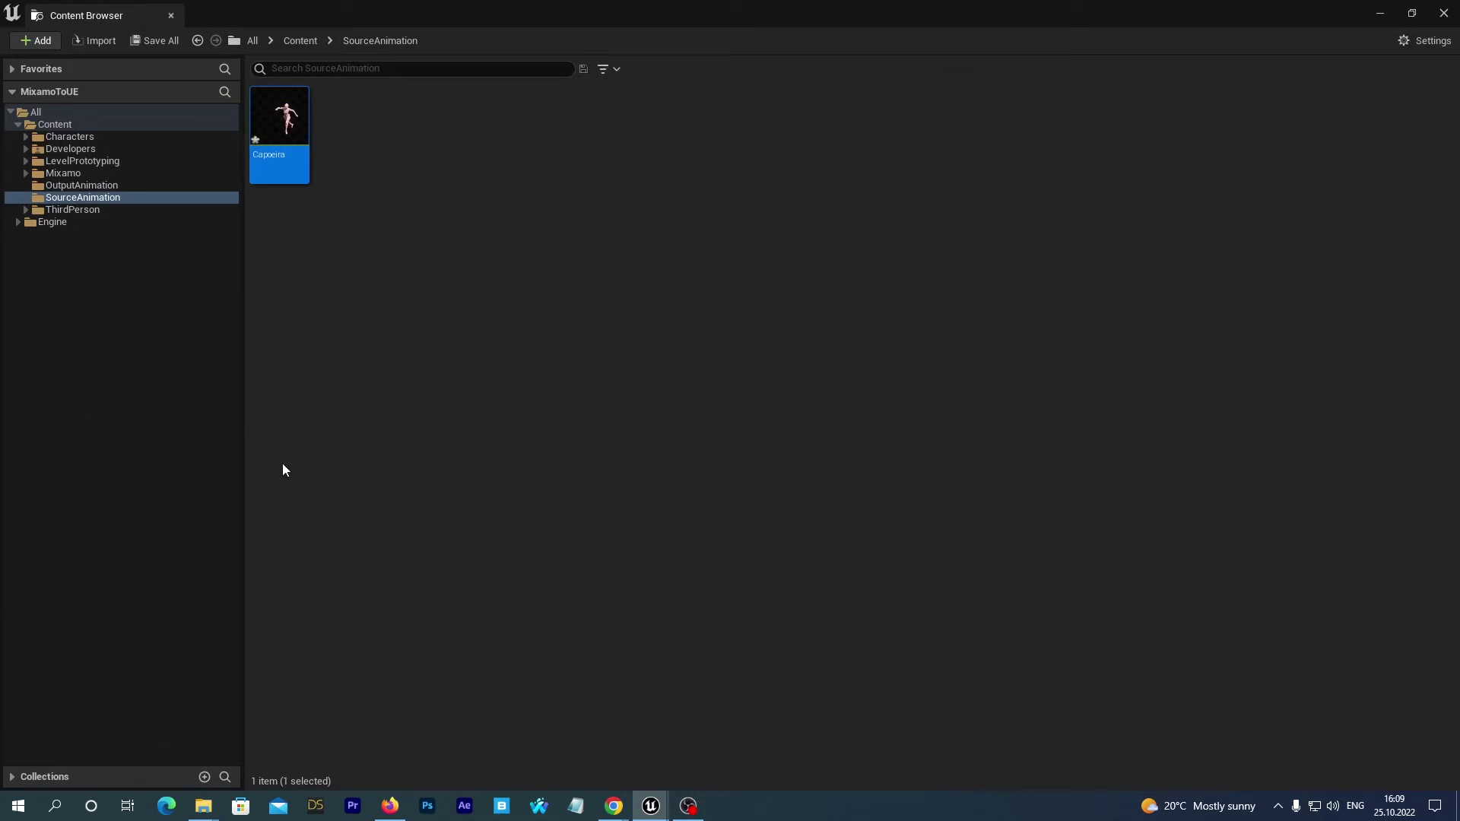
{"action": "left_click", "coordinate": [151, 46]}
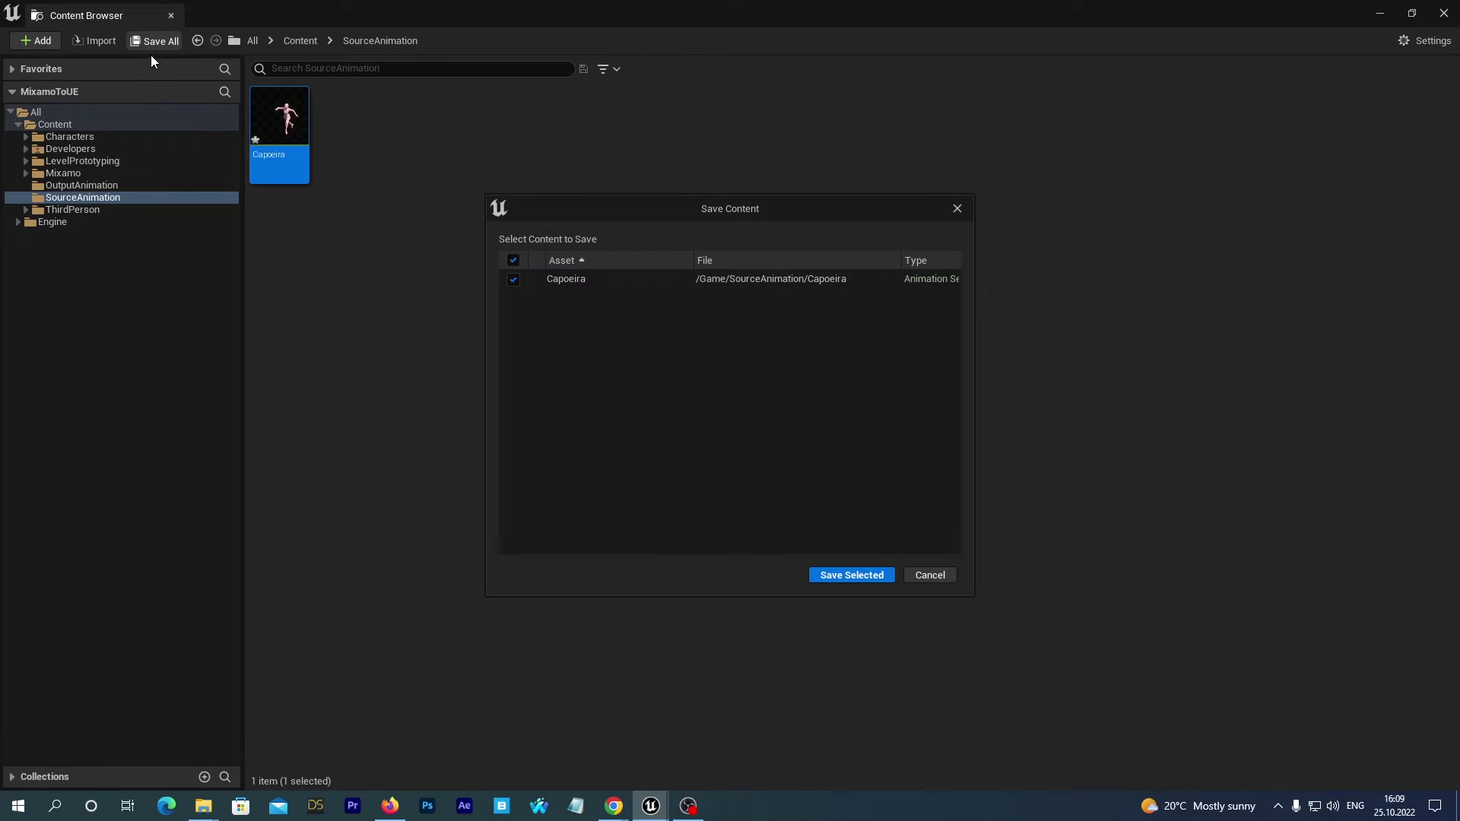
{"action": "left_click", "coordinate": [836, 576]}
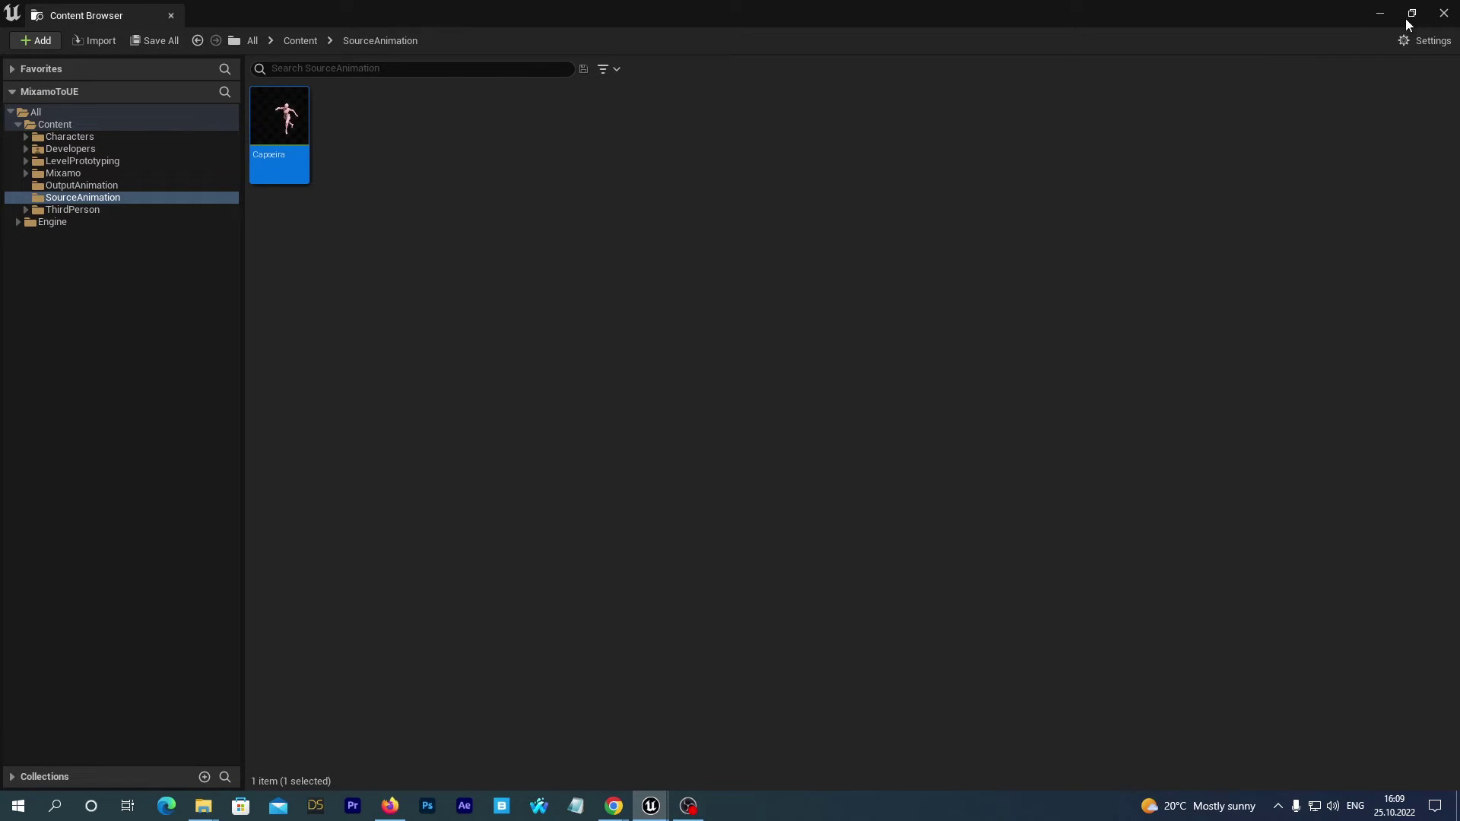
{"action": "left_click", "coordinate": [1412, 14]}
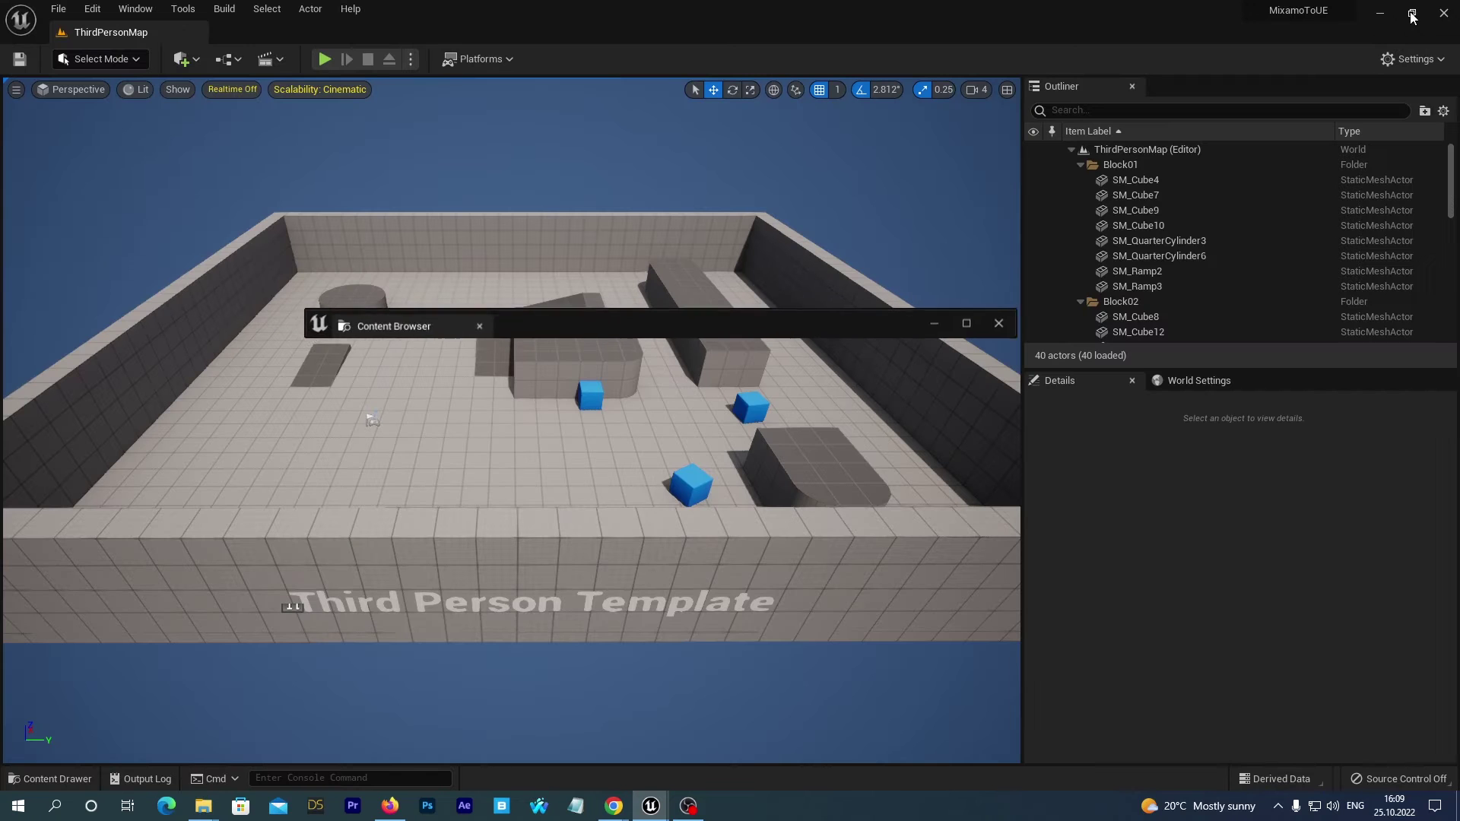
Choose Duplicate and Retarget Animation Assets from Capoeira's Retarget Animation Assets menu.
{"action": "left_click", "coordinate": [1003, 328]}
{"action": "left_click", "coordinate": [46, 779]}
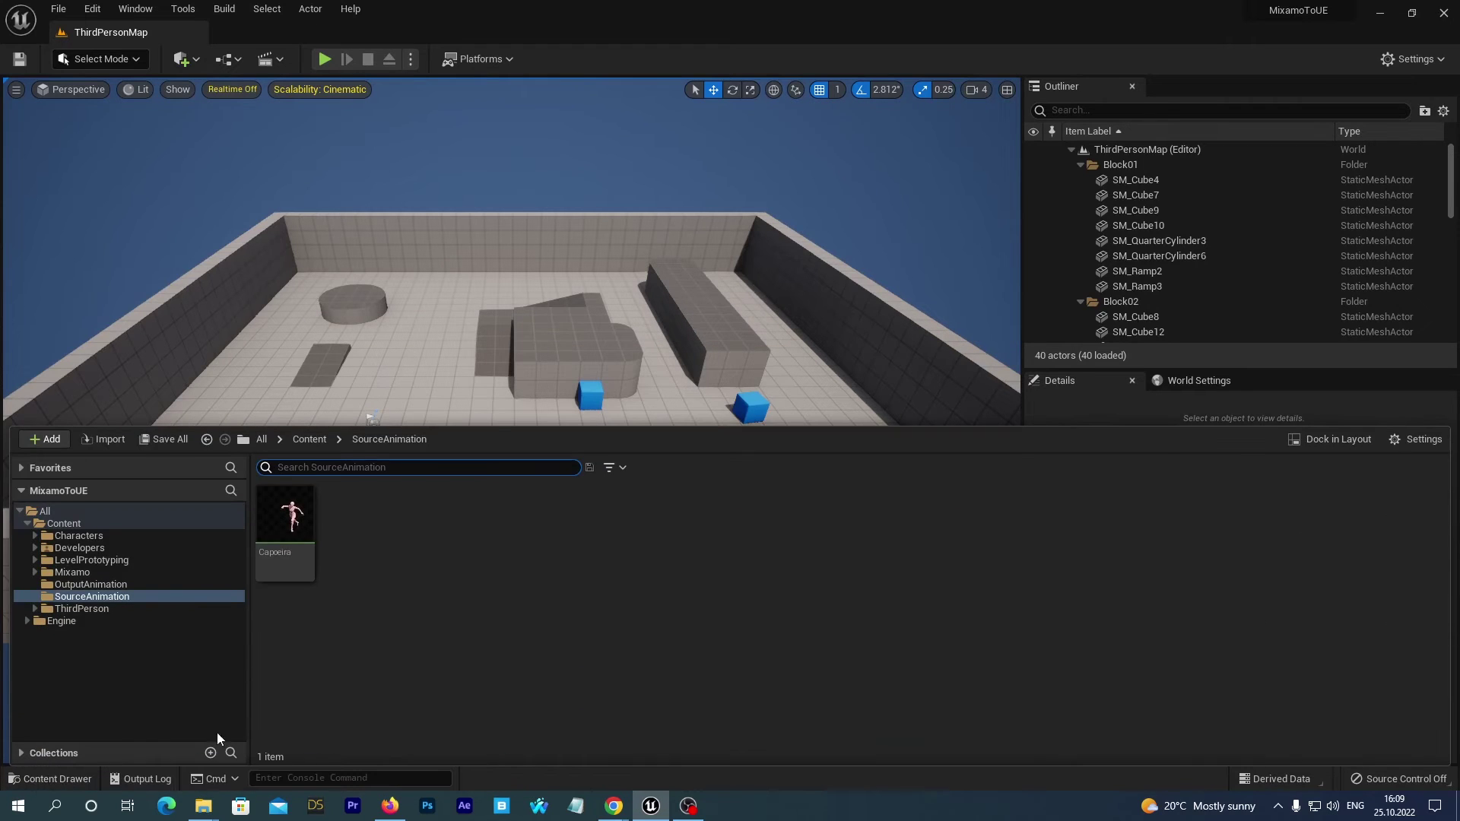
{"action": "left_click", "coordinate": [281, 520]}
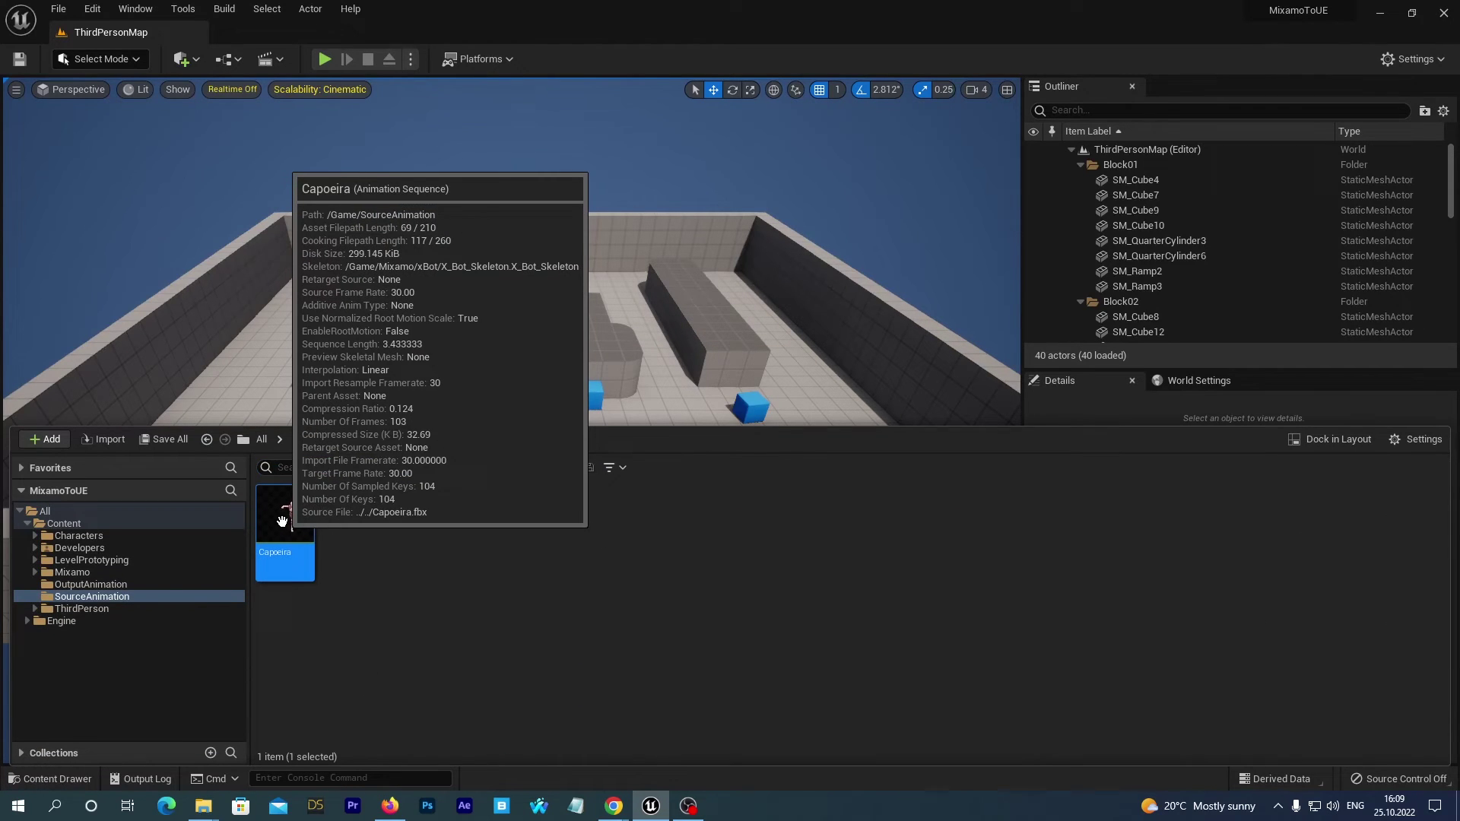
{"action": "right_click", "coordinate": [279, 521]}
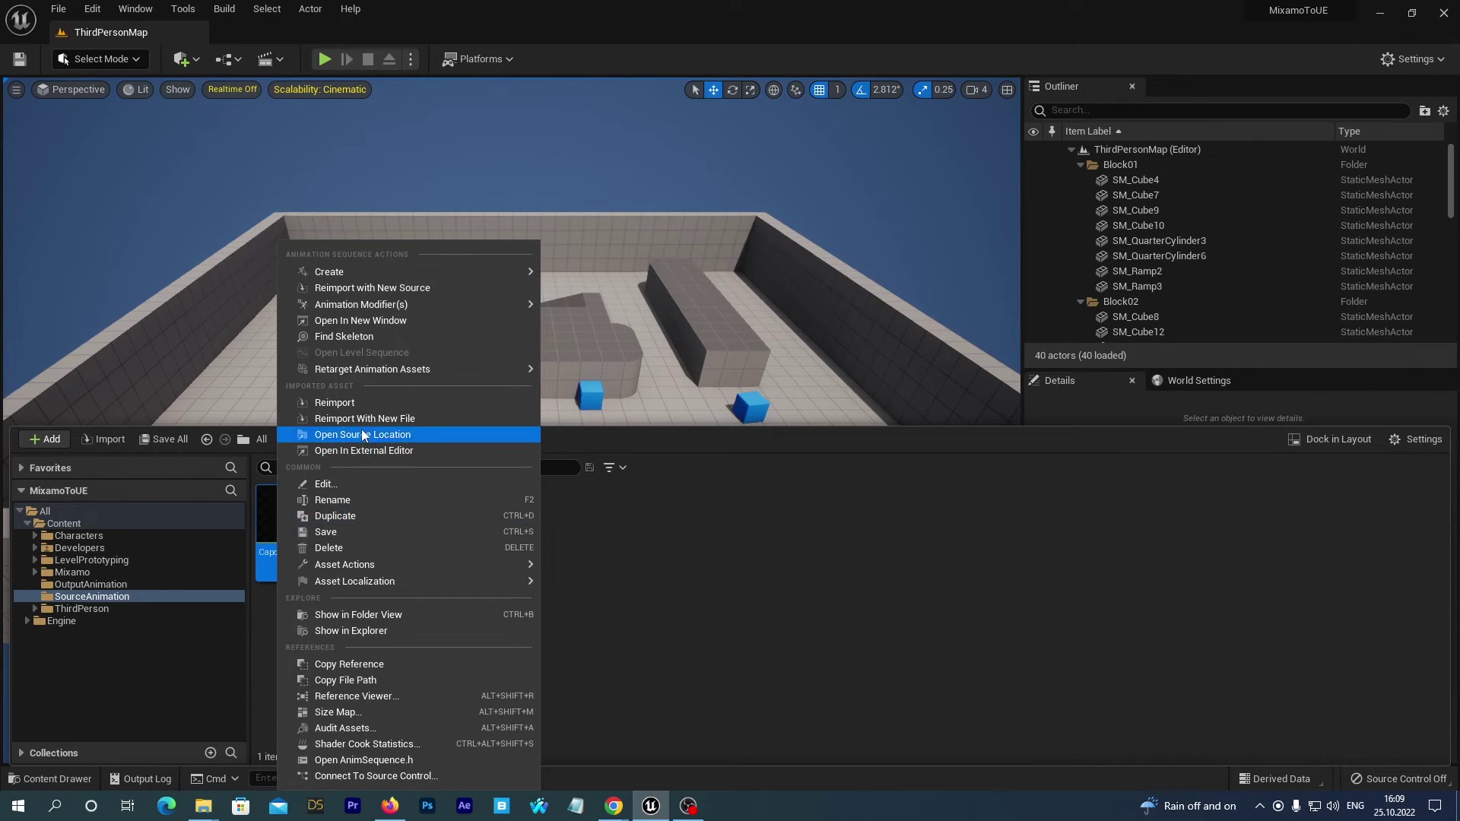
{"action": "mouse_move", "coordinate": [373, 375]}
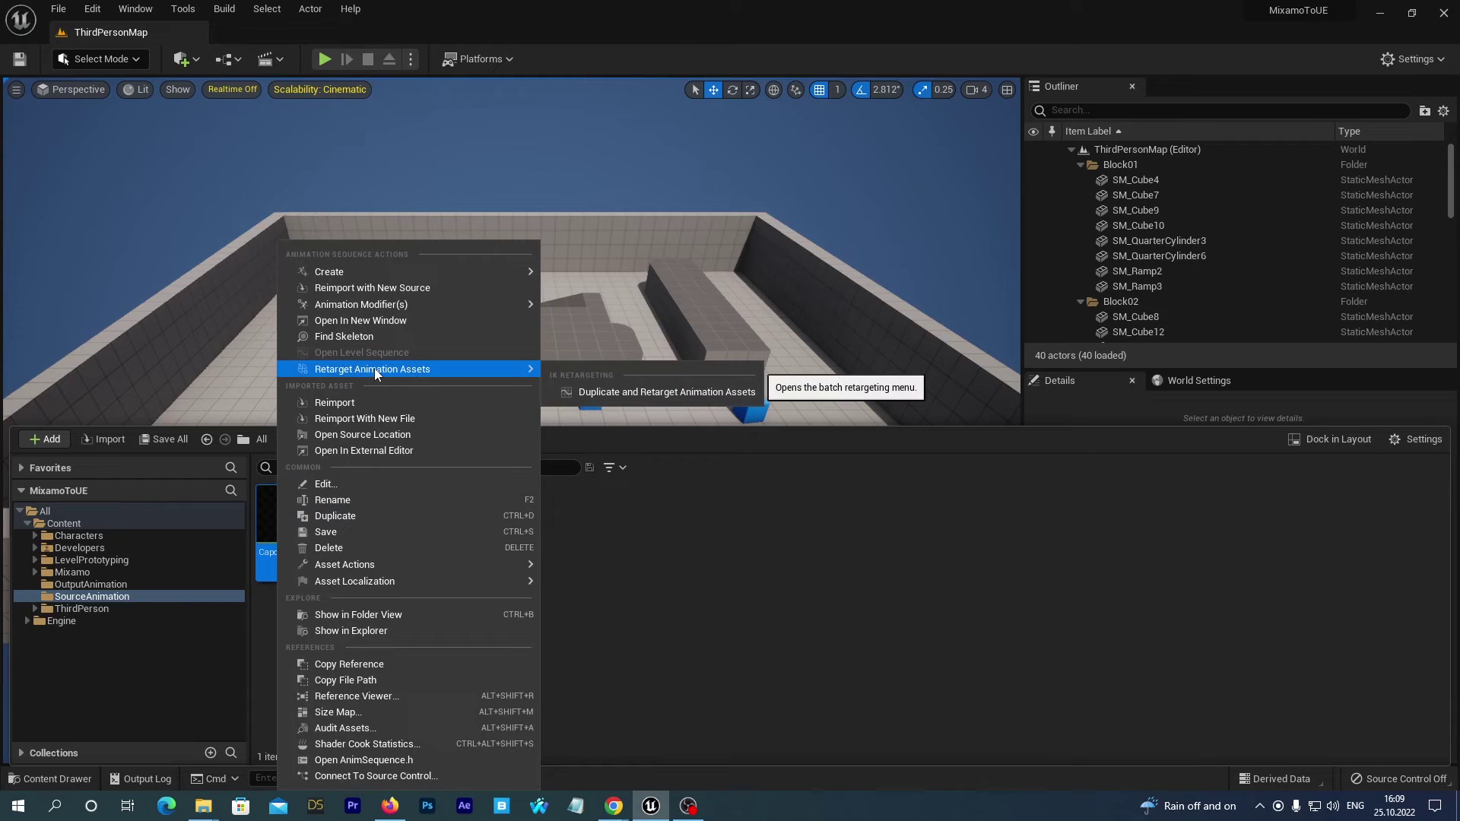
{"action": "left_click", "coordinate": [597, 392]}
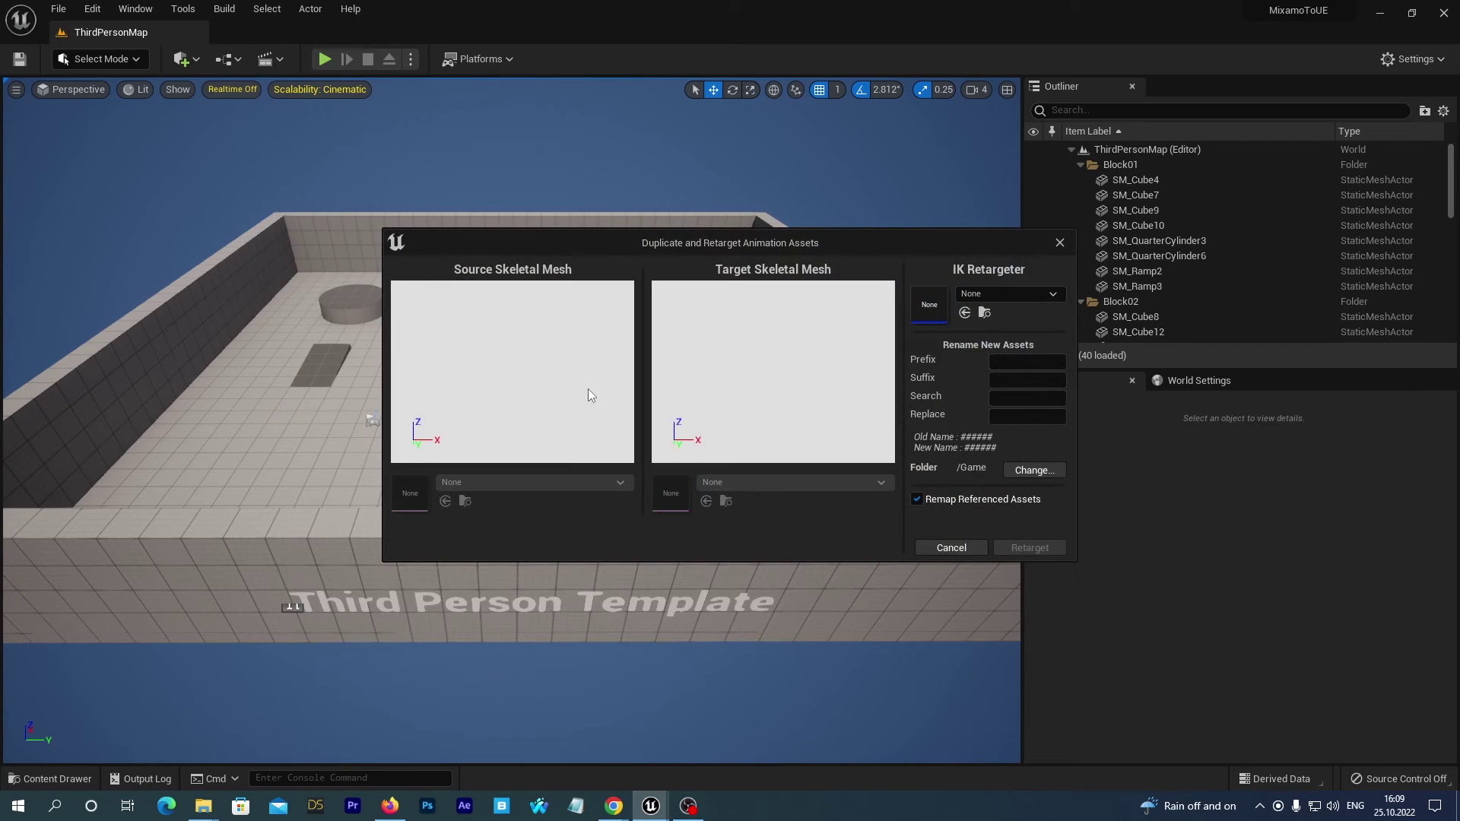
Choose Mixamo_Retargeter as the IK retargeter and enter UE5_ as the output name prefix.
{"action": "left_click", "coordinate": [982, 296]}
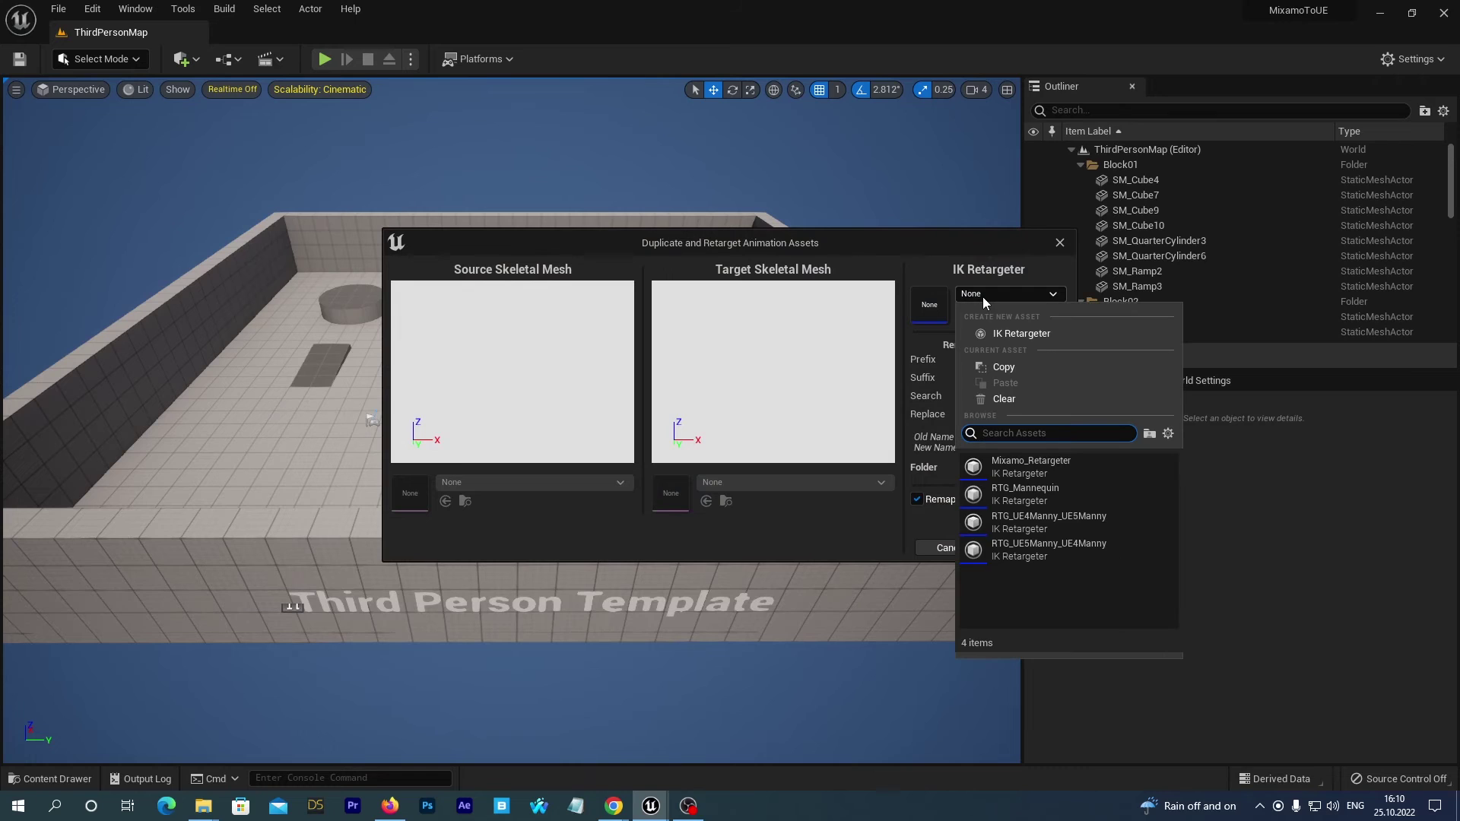
{"action": "left_click", "coordinate": [997, 461]}
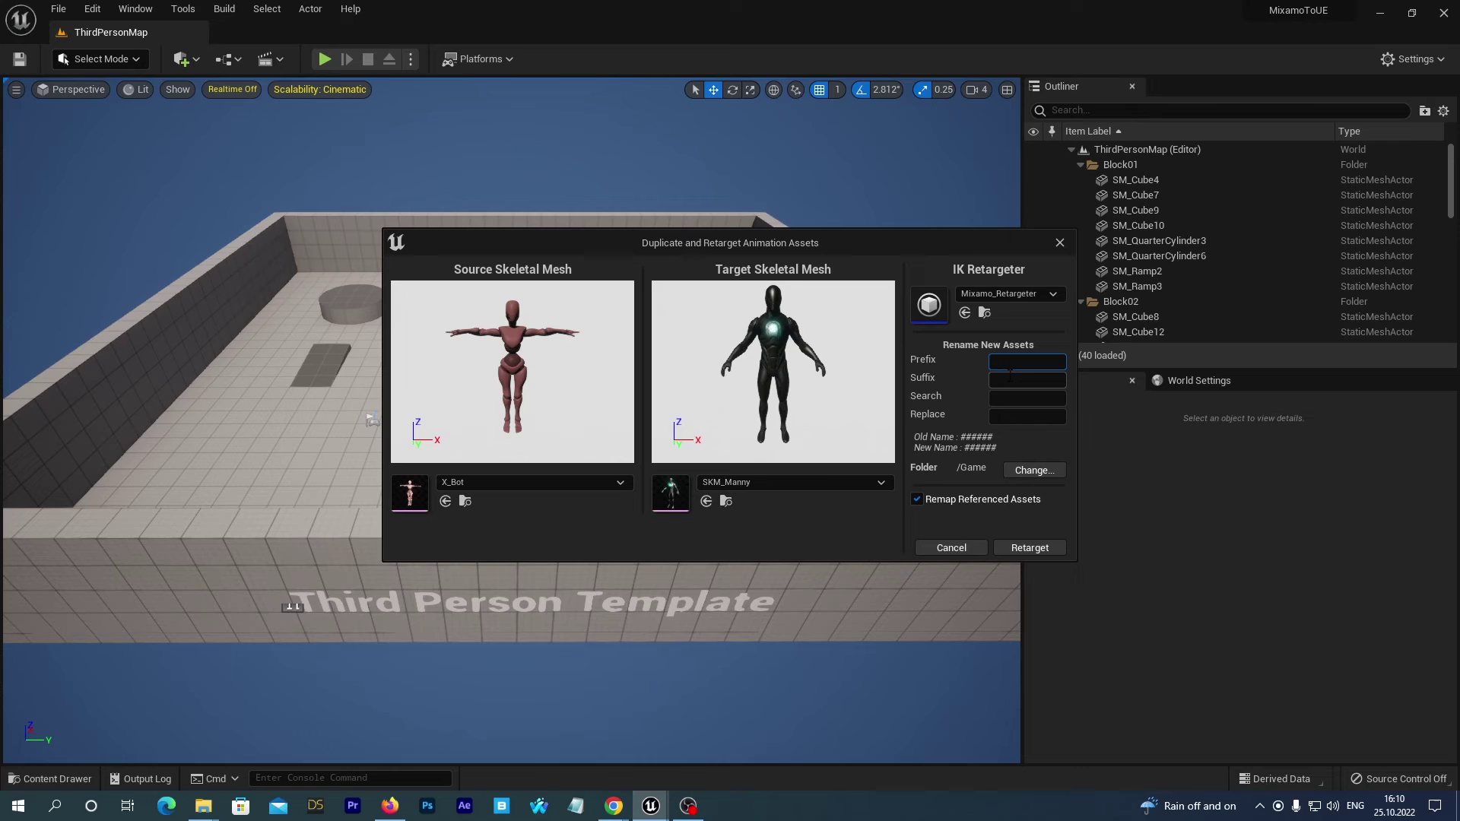
{"action": "type", "text": "UE5_"}
Run the retarget, close the floating Content Browser, and show the top-level Content folder.
{"action": "left_click", "coordinate": [1031, 546]}
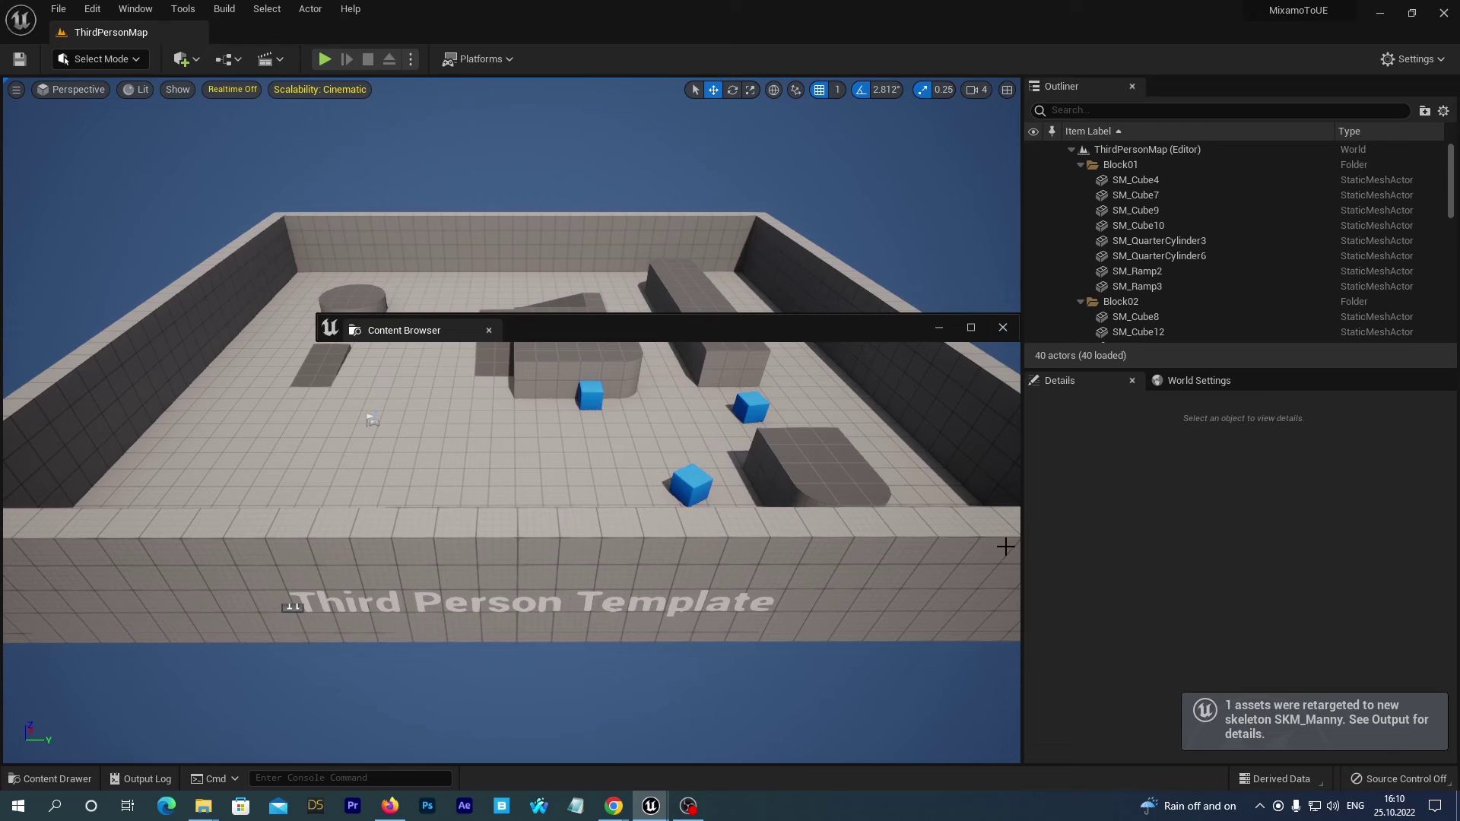
{"action": "left_click", "coordinate": [1002, 327]}
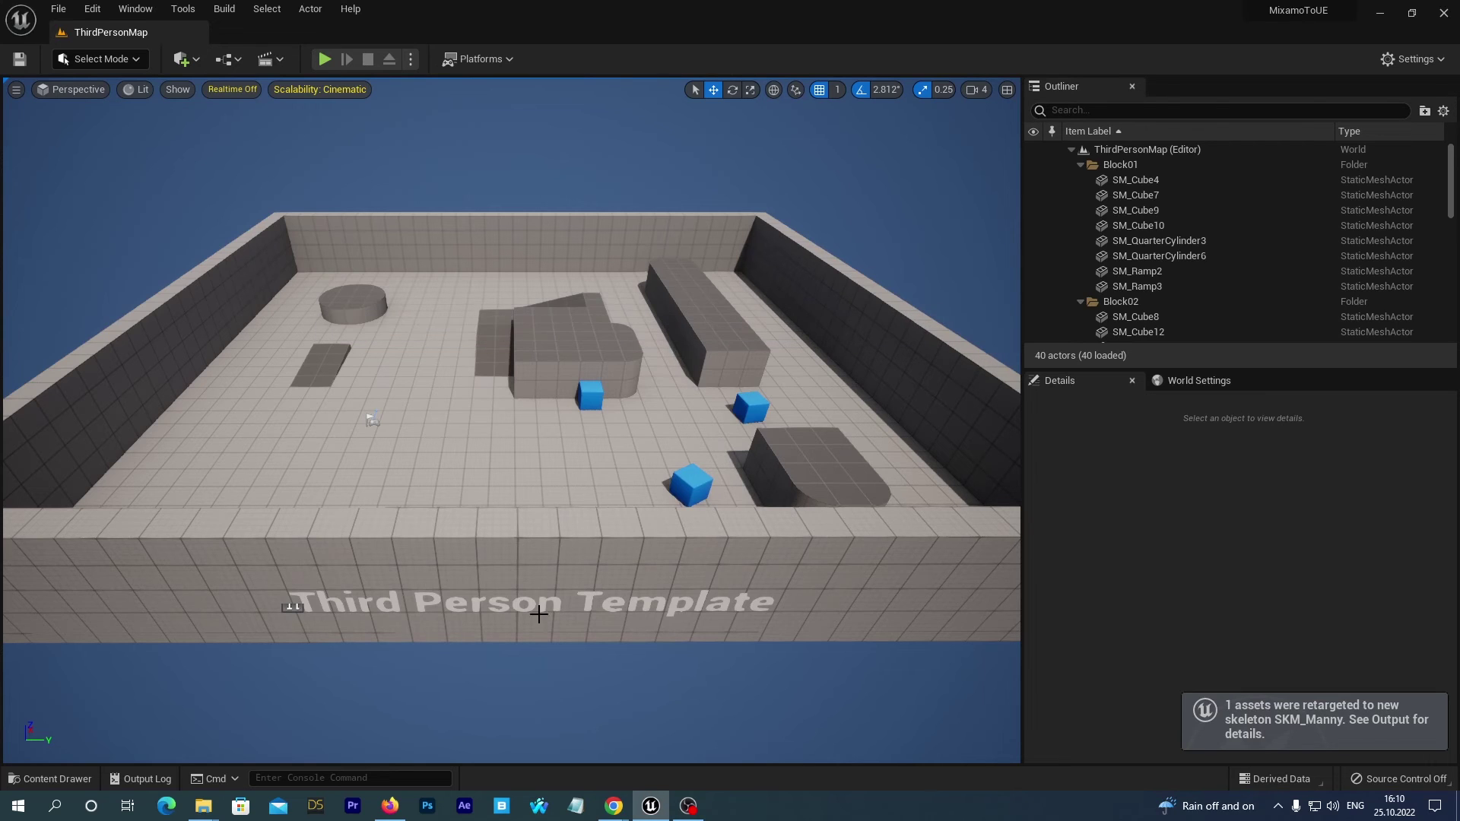
{"action": "left_click", "coordinate": [65, 787]}
{"action": "left_click", "coordinate": [51, 513]}
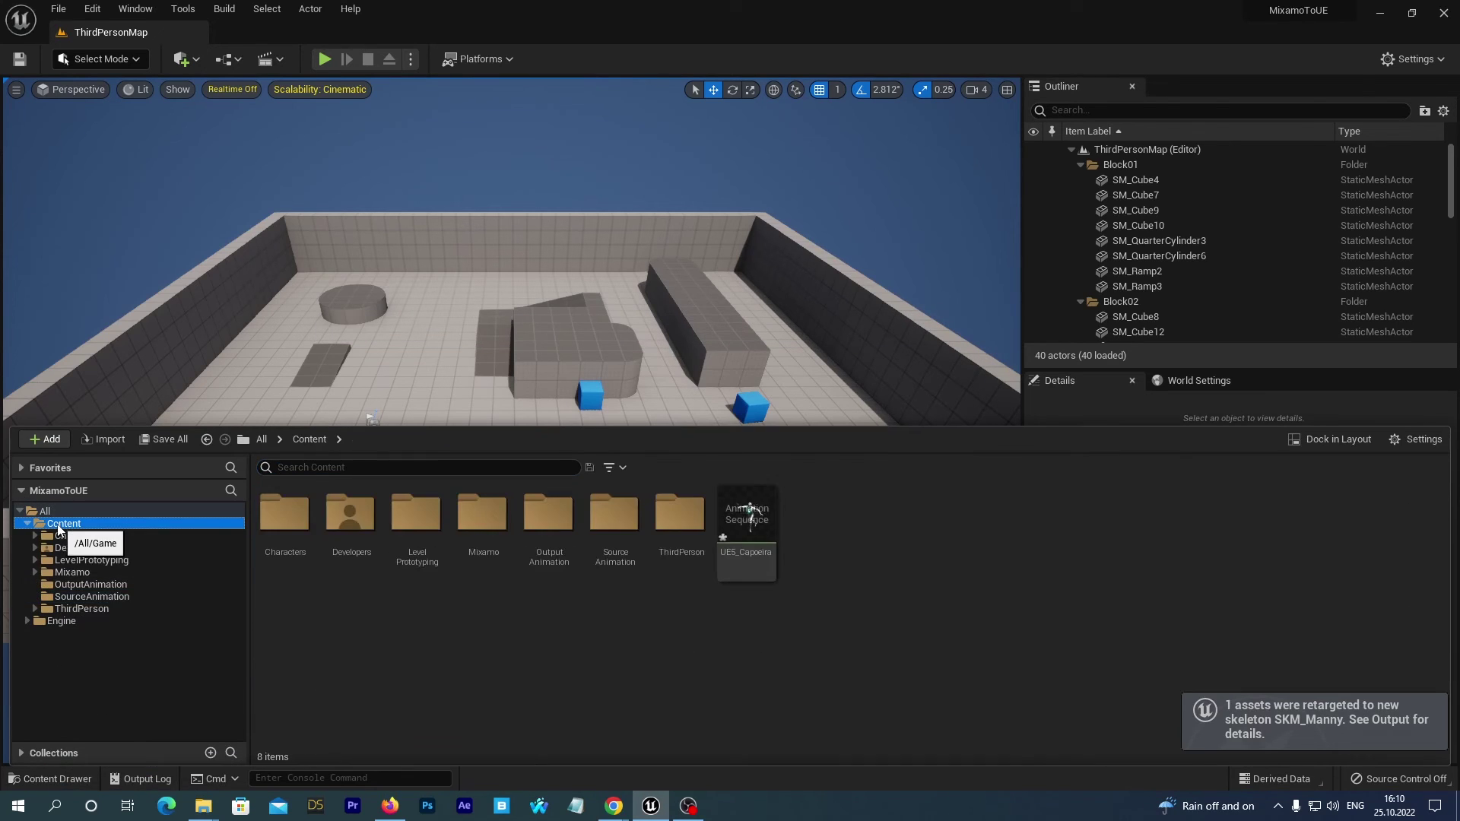
Preview UE5_Capoeira playing on the Manny mannequin, then close the animation editor.
{"action": "left_click", "coordinate": [747, 533]}
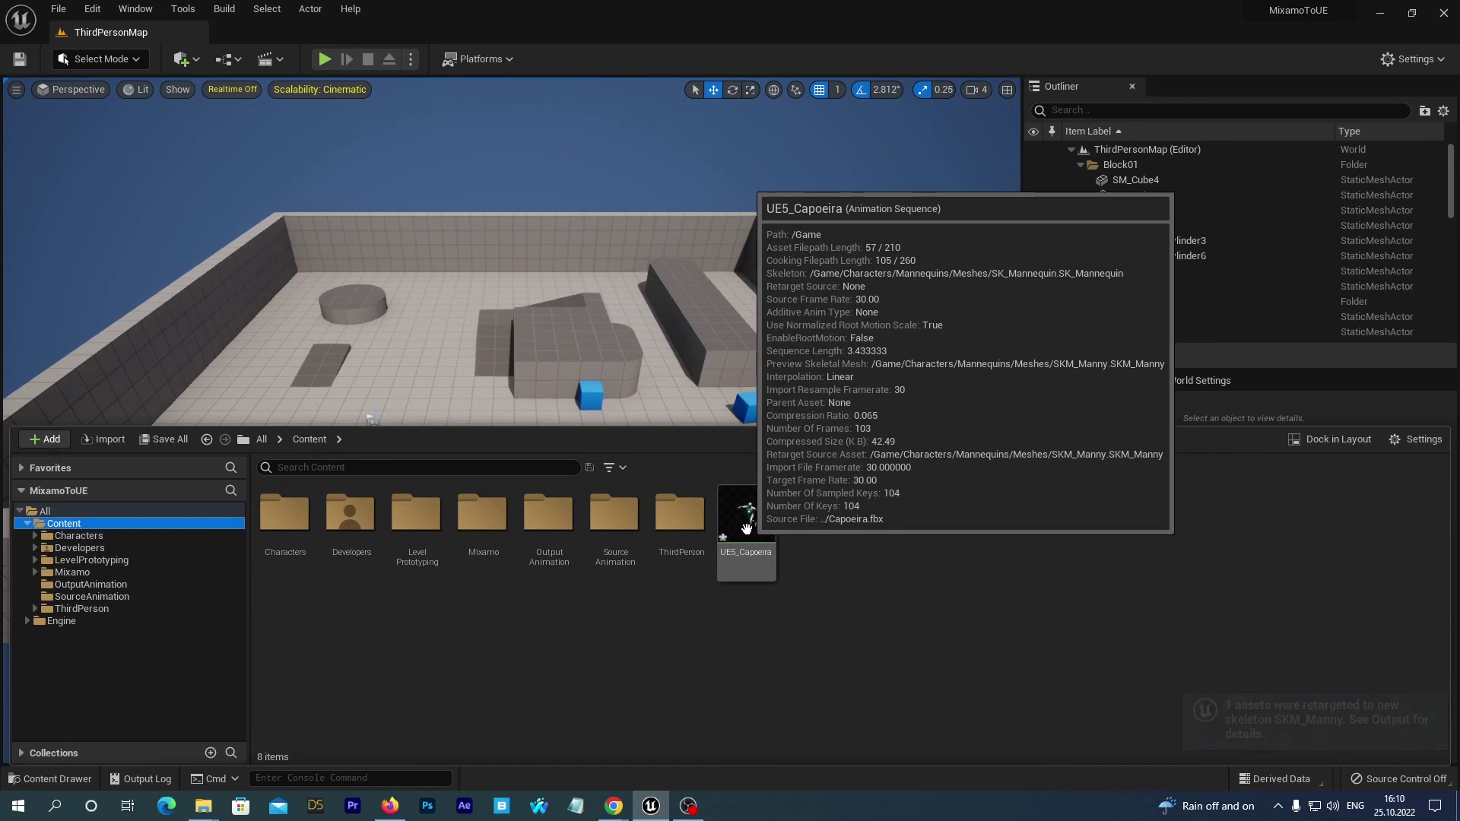
{"action": "double_click", "coordinate": [746, 528]}
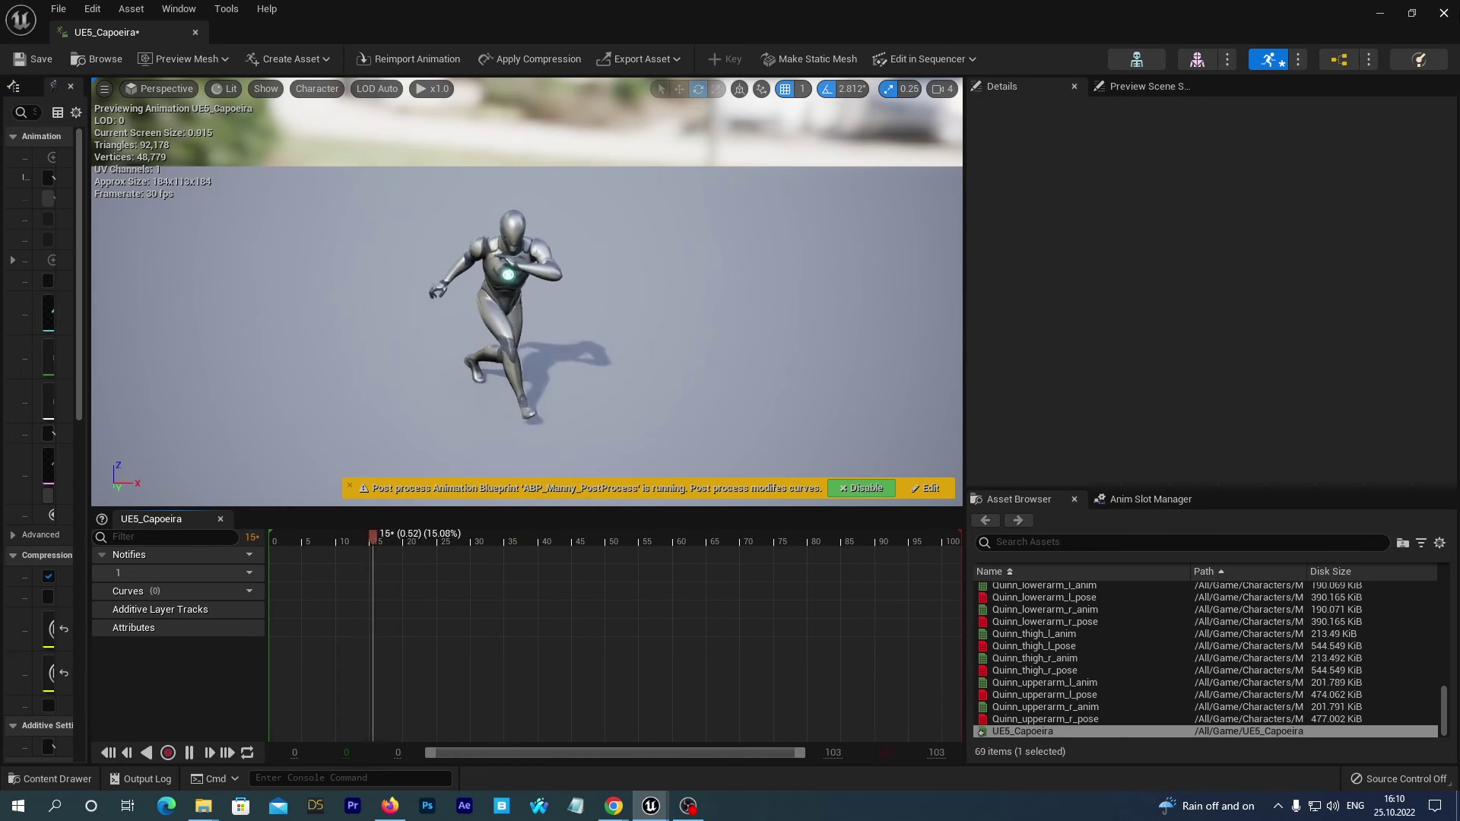
{"action": "left_click", "coordinate": [1443, 14]}
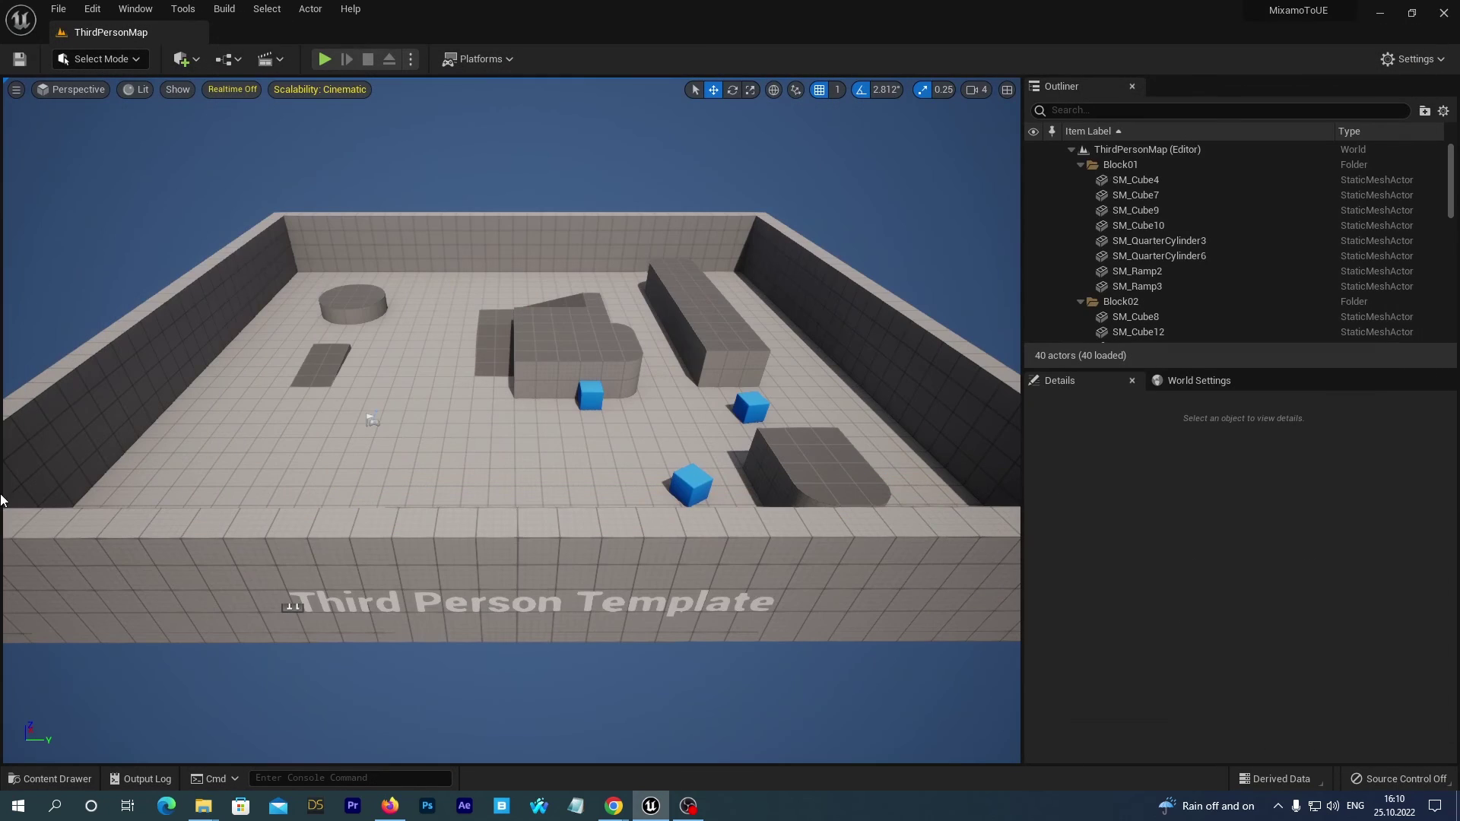
Save UE5_Capoeira with Save Selected, then drag it onto OutputAnimation and choose Move Here.
{"action": "left_click", "coordinate": [51, 779]}
{"action": "left_click", "coordinate": [154, 441]}
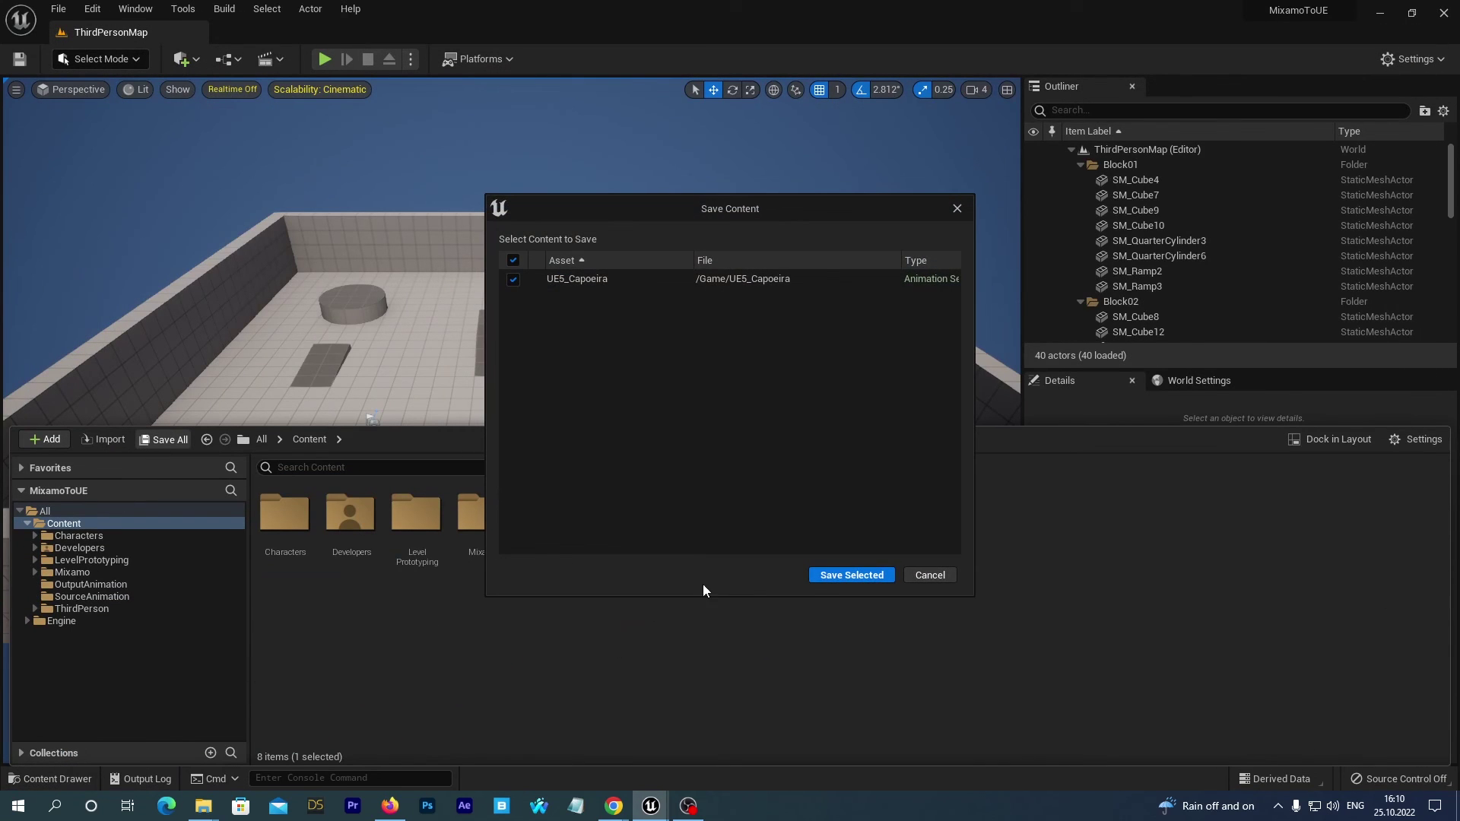
{"action": "left_click", "coordinate": [814, 577]}
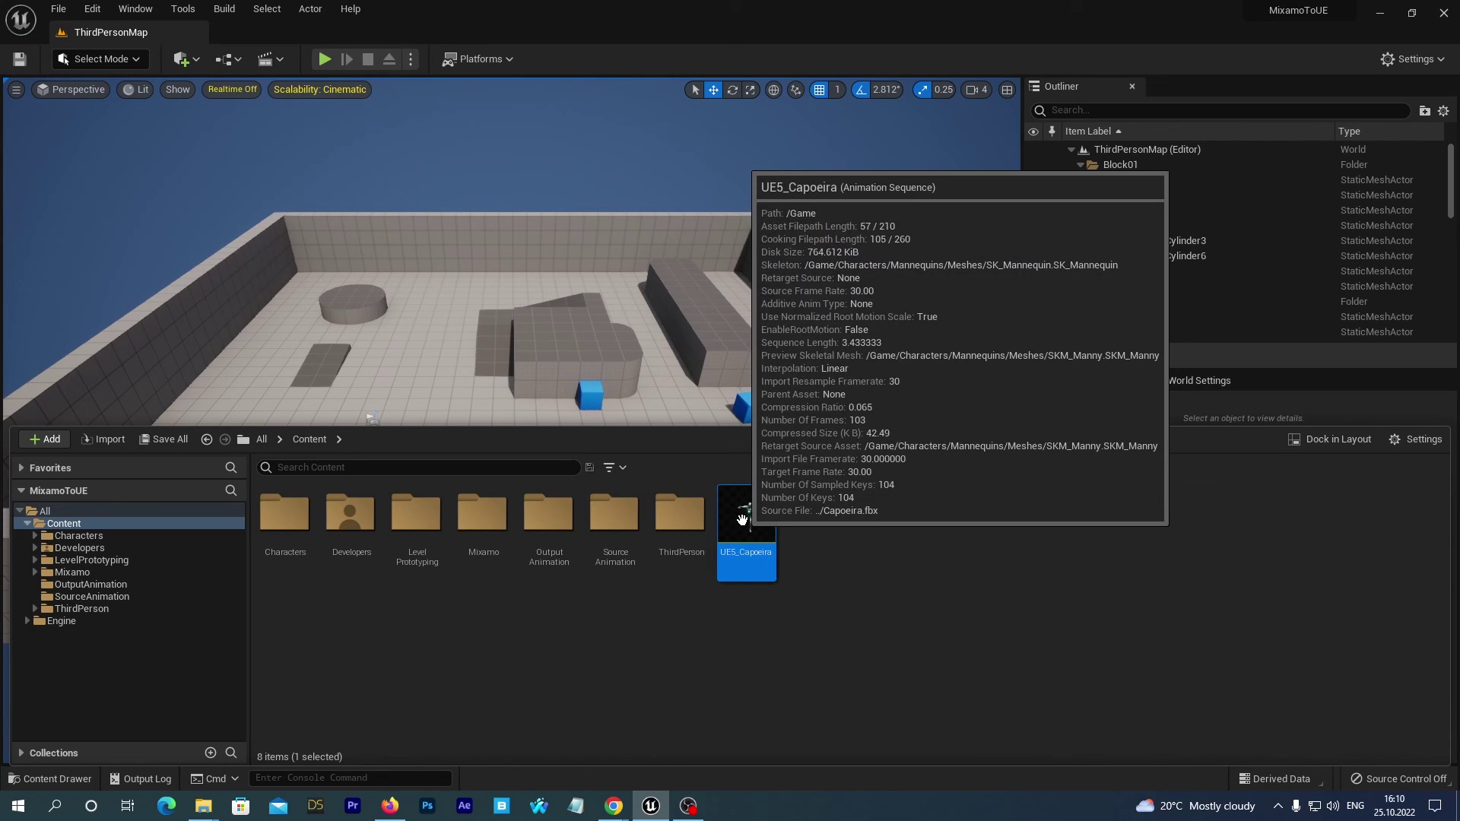
{"action": "left_click_drag", "start_coordinate": [741, 521], "coordinate": [111, 587]}
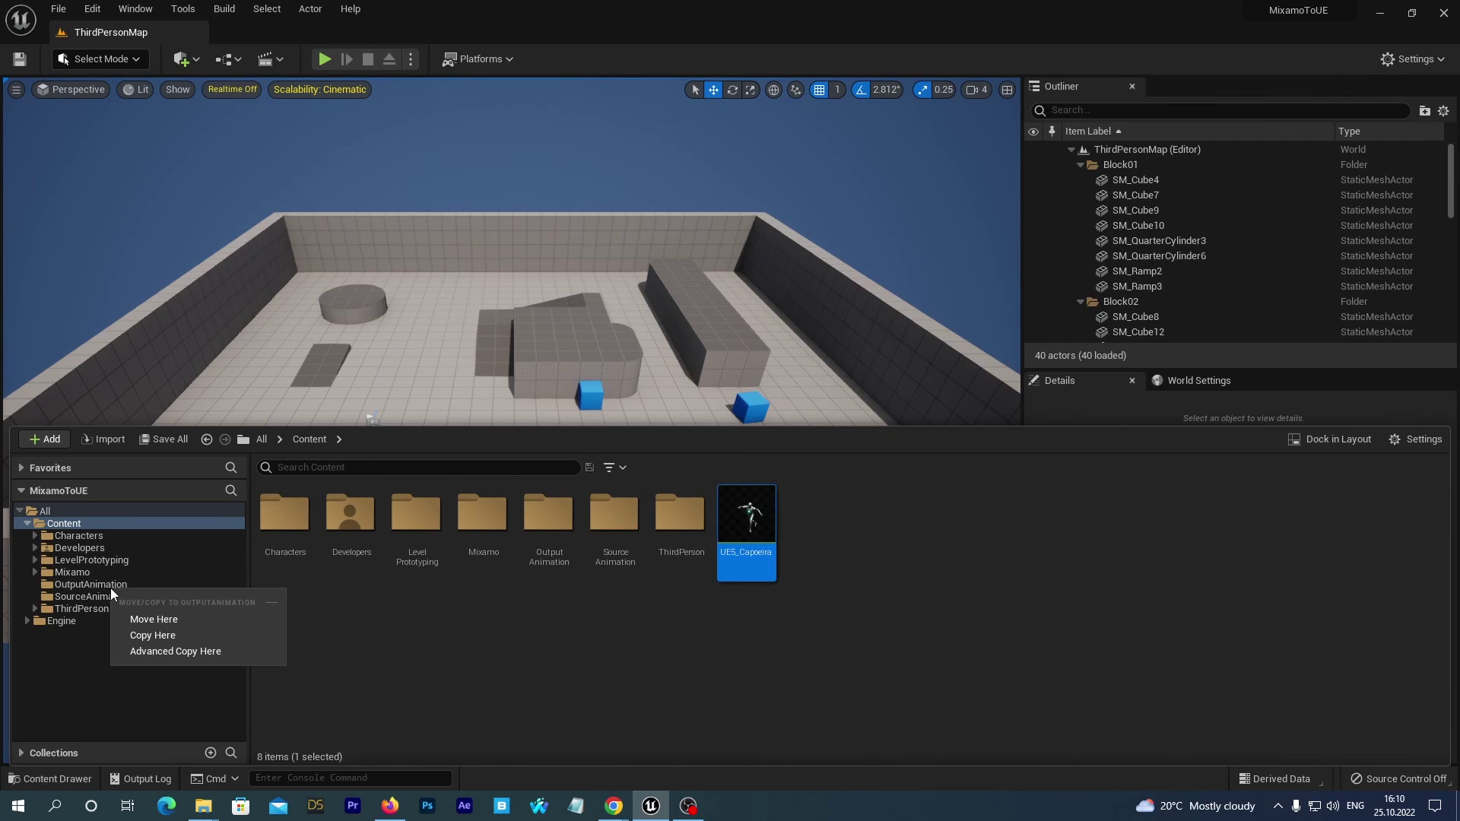
{"action": "left_click", "coordinate": [140, 622]}
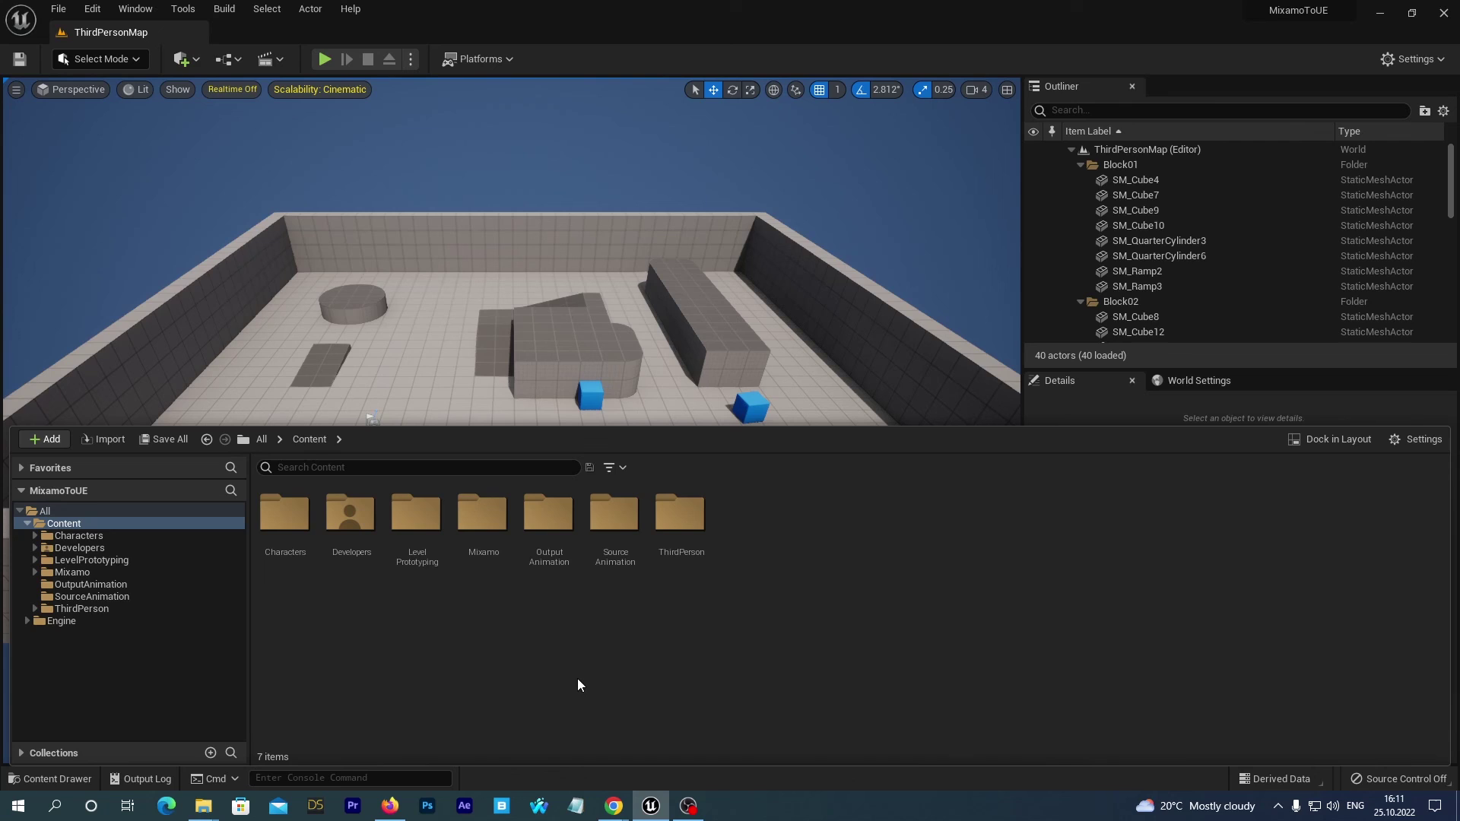